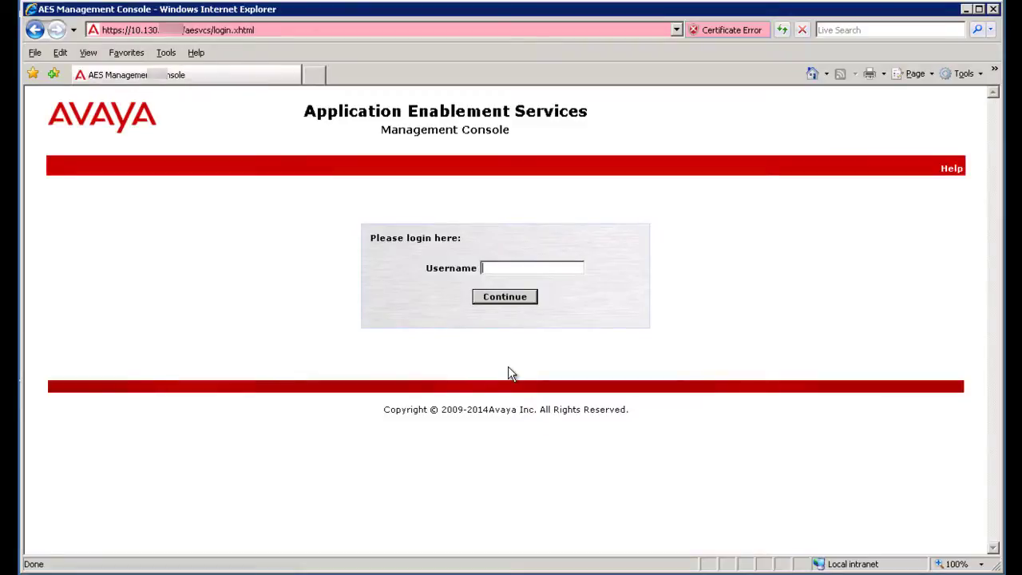
# - Log in to the AES Management Console with the administrator username and password
pyautogui.write('st')
pyautogui.press('Return')
pyautogui.write('••••••')
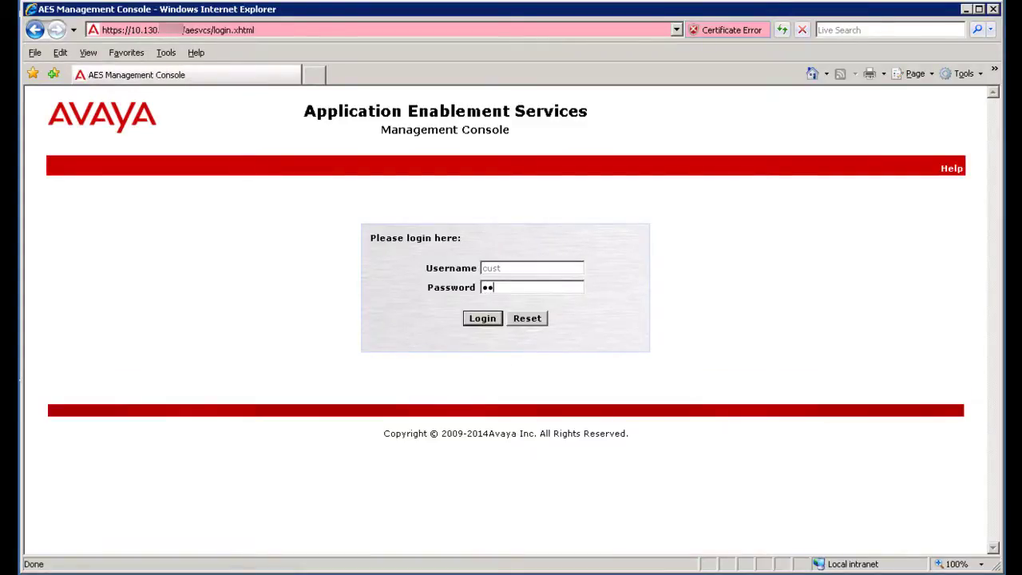
pyautogui.press('Return')
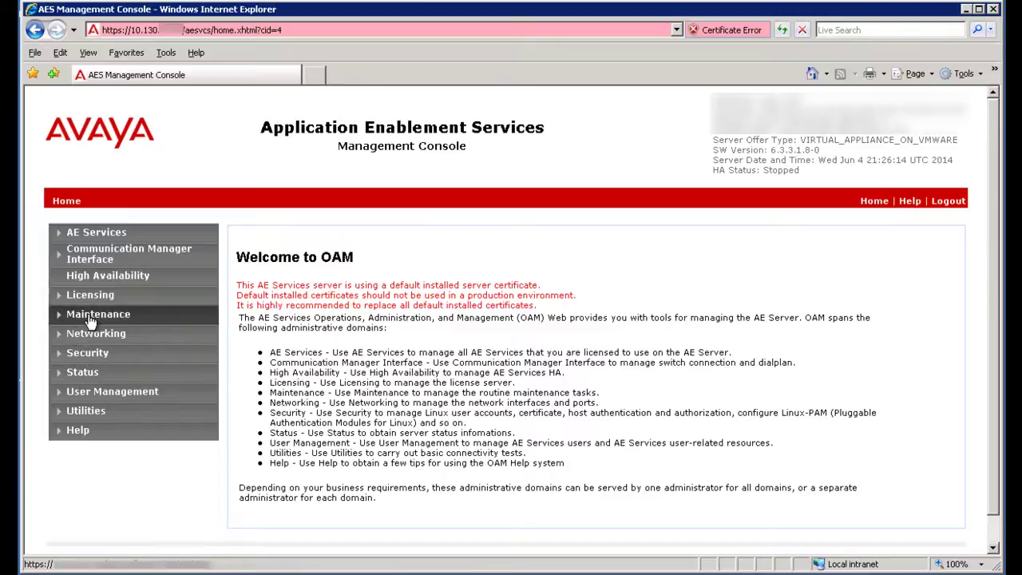
# - Show the CA Trusted Certificates list (avayaprca, avaya_sipca) under Security, then open a new blank tab
pyautogui.click(88, 356)
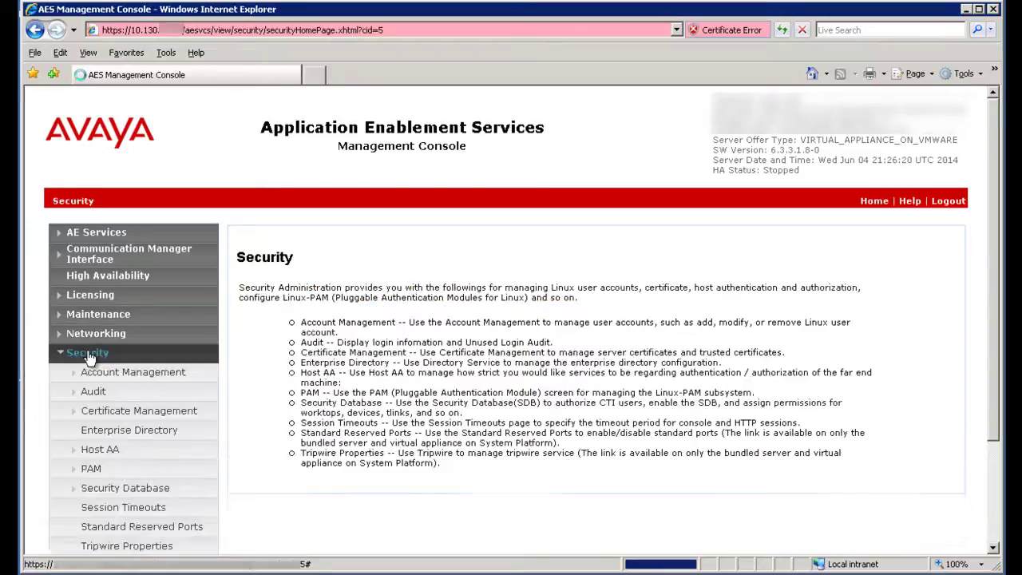
pyautogui.click(112, 412)
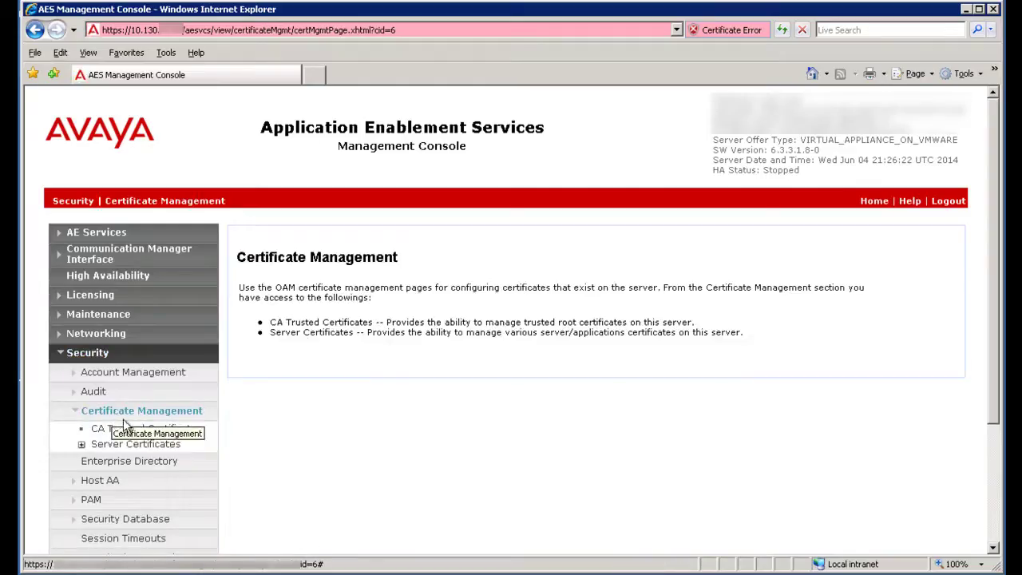
pyautogui.click(136, 431)
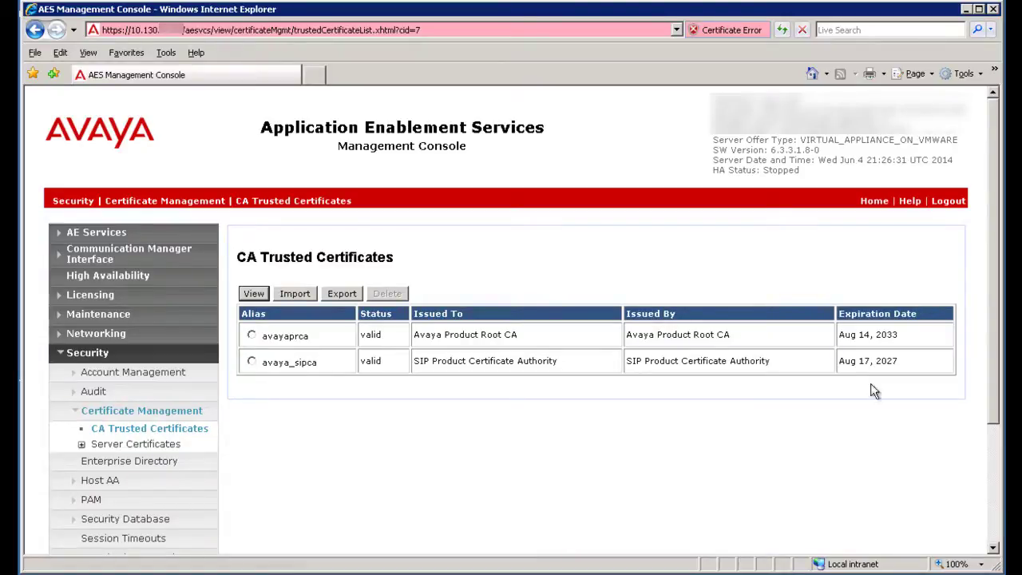
pyautogui.click(320, 75)
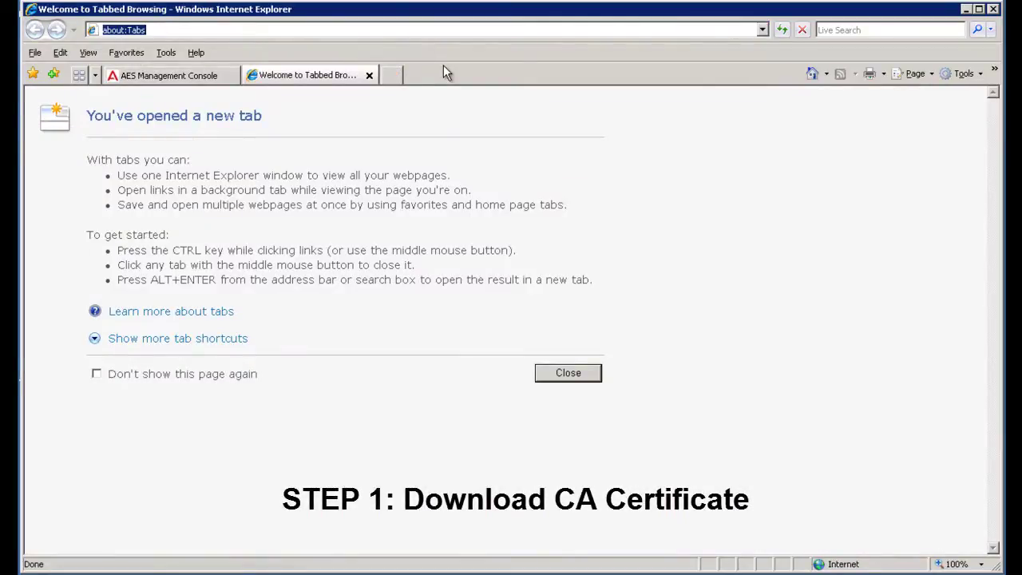
pyautogui.write('http')
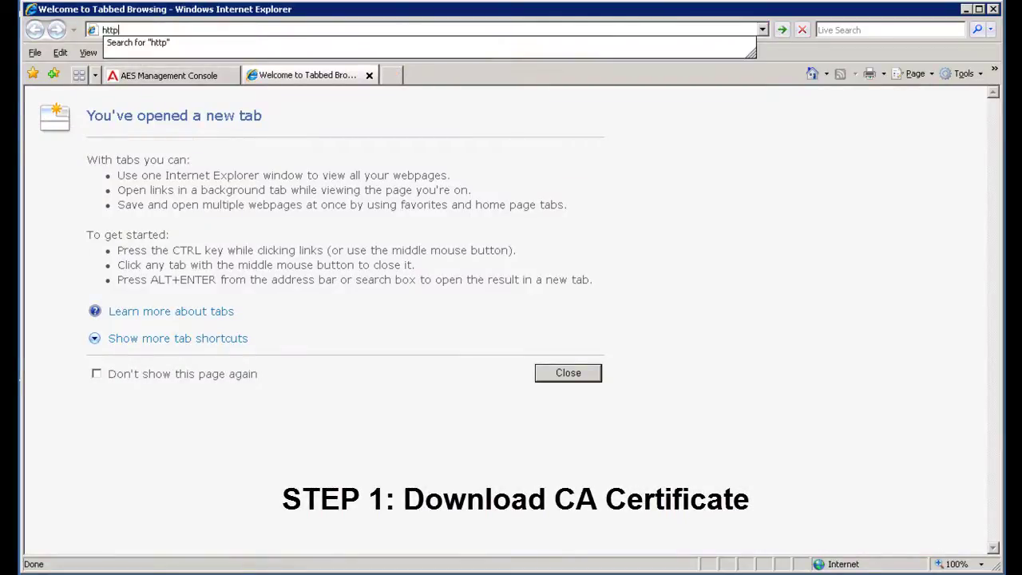
pyautogui.write(':')
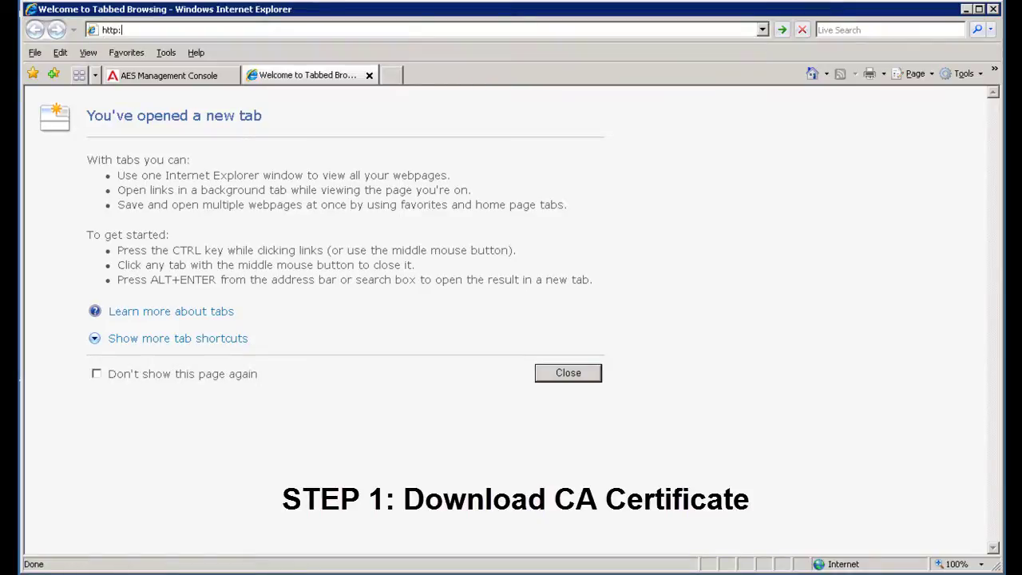
pyautogui.write('//localhost/certsrv')
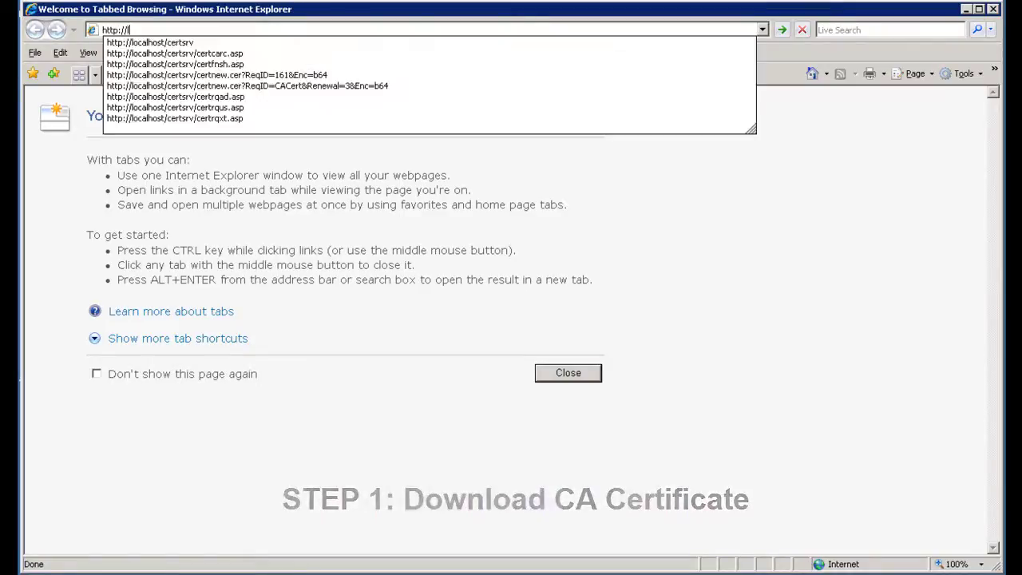
pyautogui.press('Return')
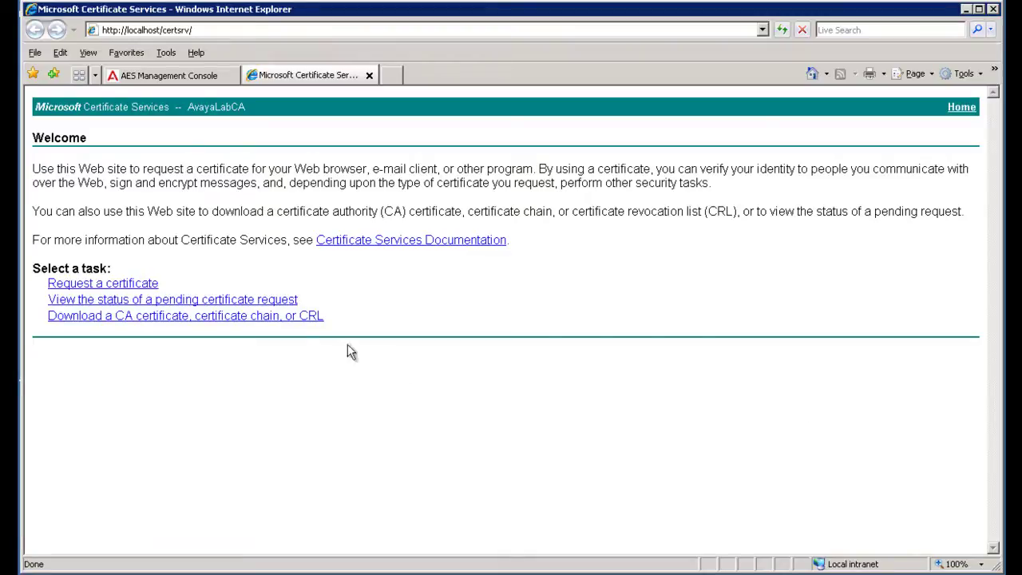
# - Download the Base 64 AvayaLabCA CA certificate chain and save it as C:\temp\certnewmay2014.p7b
pyautogui.click(182, 319)
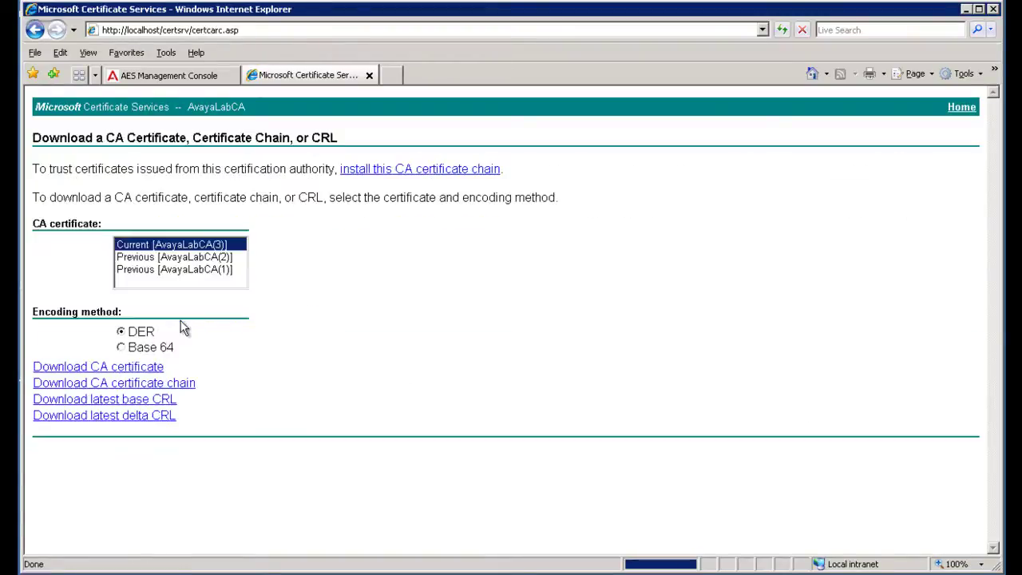
pyautogui.click(120, 348)
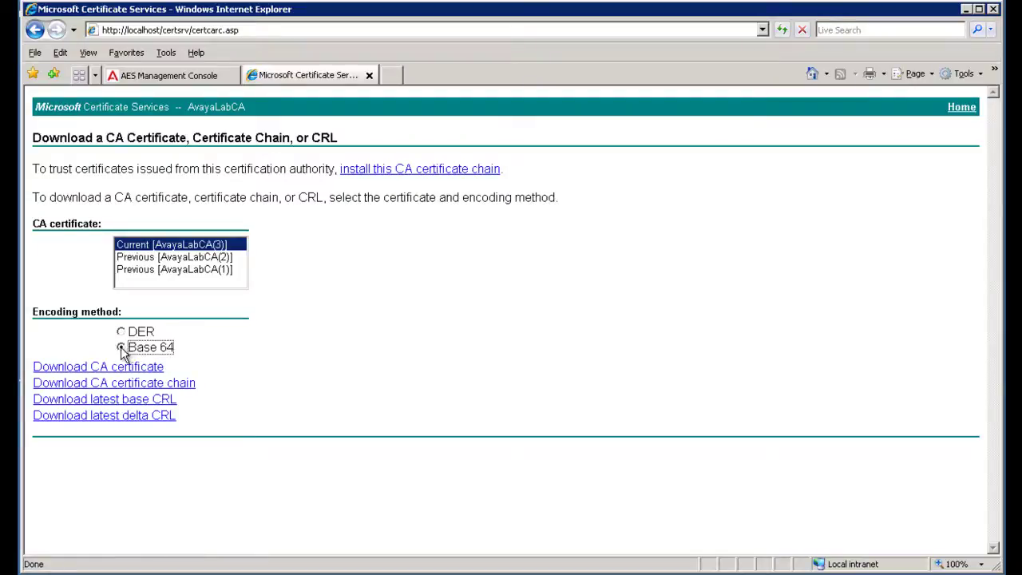
pyautogui.click(109, 385)
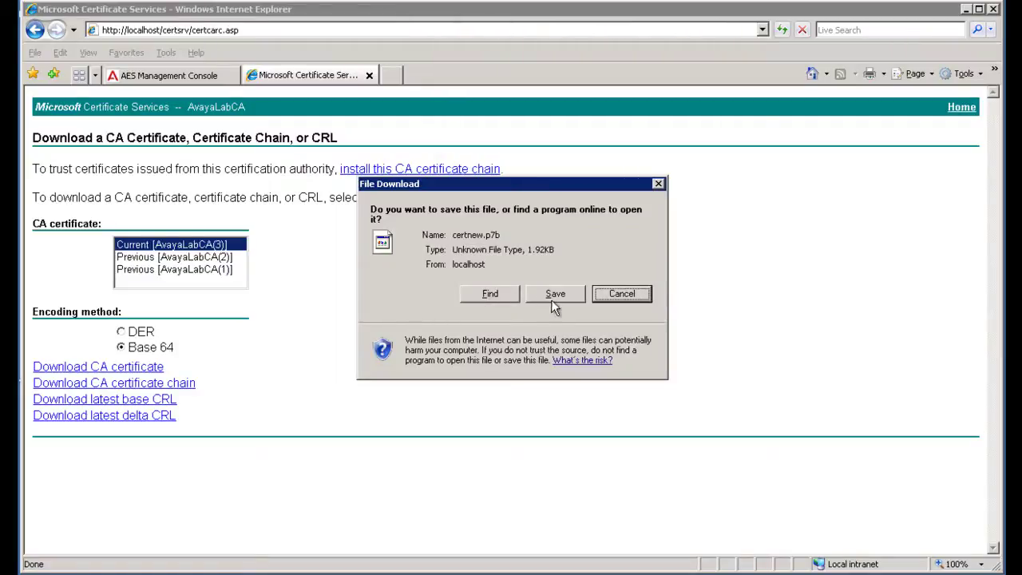
pyautogui.click(558, 294)
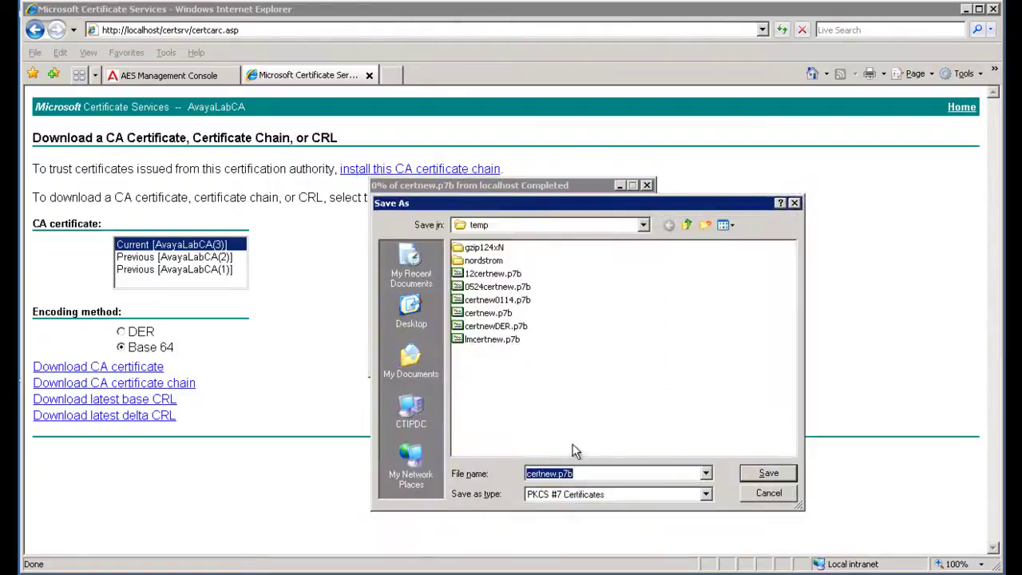
pyautogui.click(556, 474)
pyautogui.write('may2014')
pyautogui.click(768, 474)
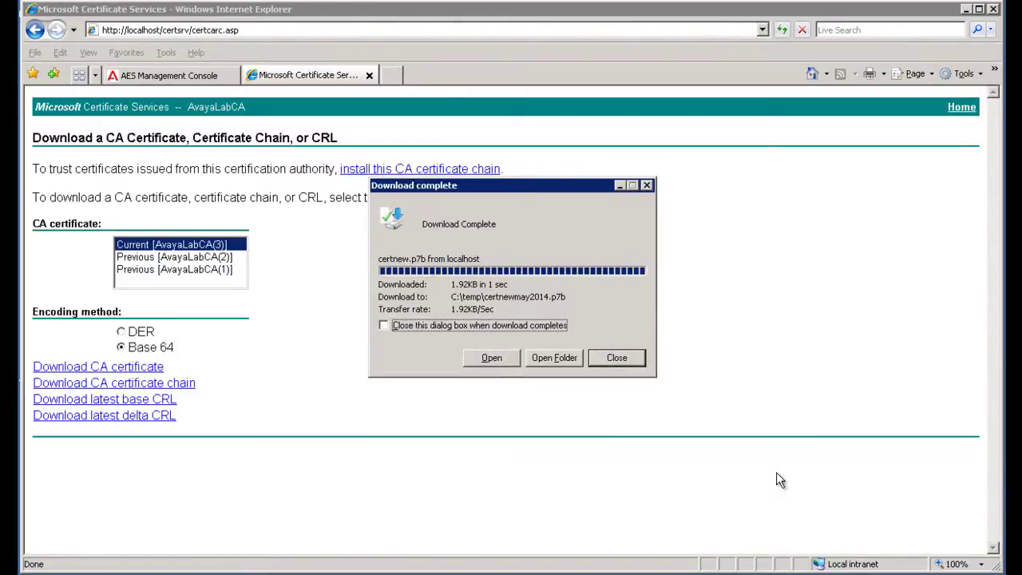
pyautogui.click(617, 358)
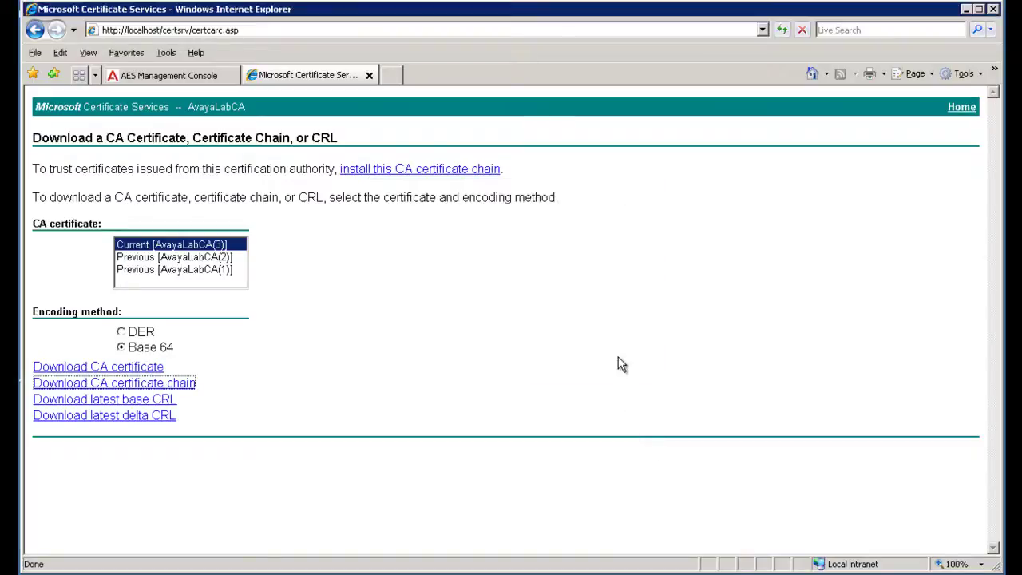
# - Browse to C:\temp in Windows Explorer and open certnewmay2014.p7b with Notepad
pyautogui.rightClick(49, 565)
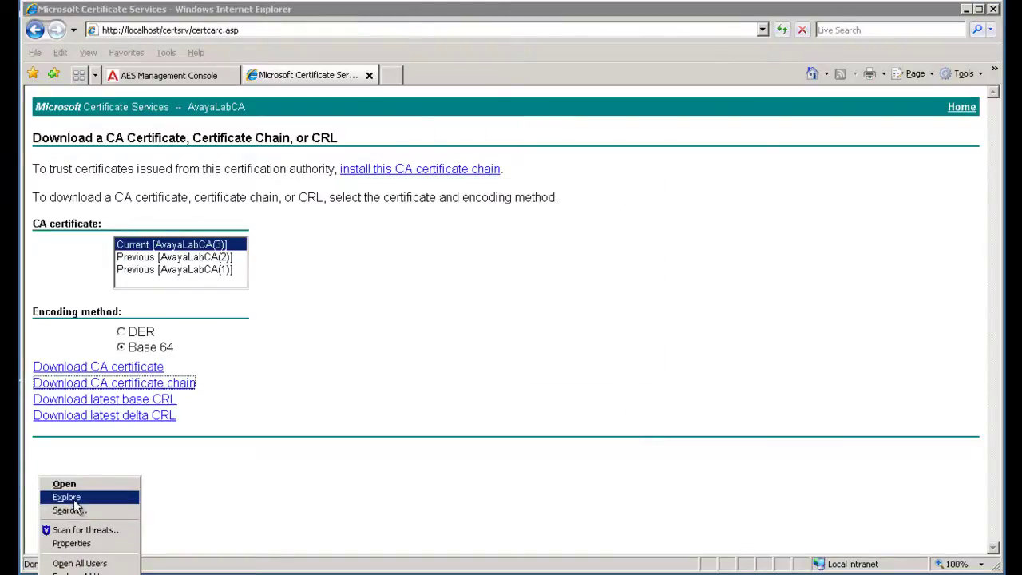
pyautogui.click(70, 497)
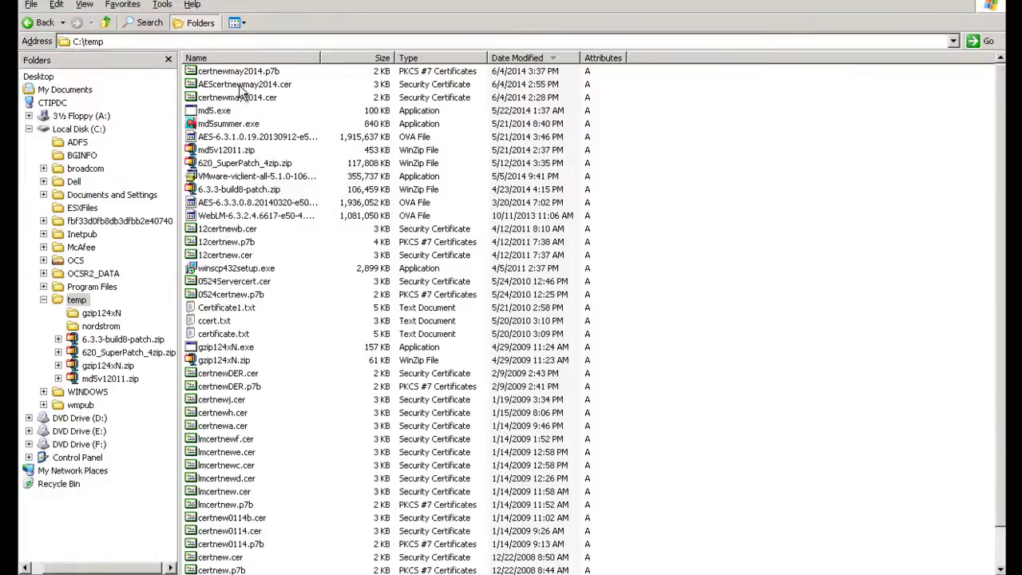
pyautogui.click(257, 75)
pyautogui.rightClick(258, 79)
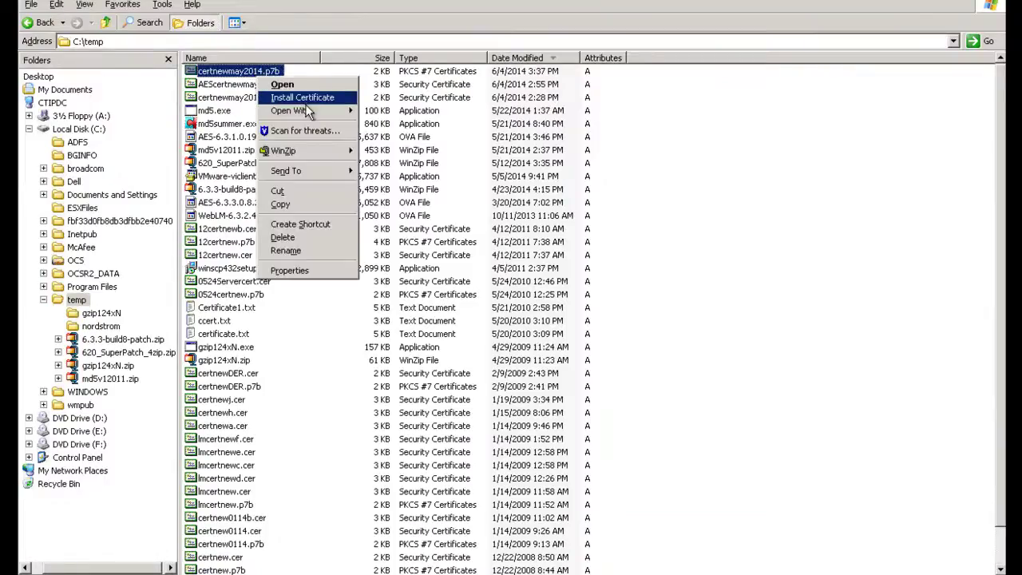
pyautogui.moveTo(307, 112)
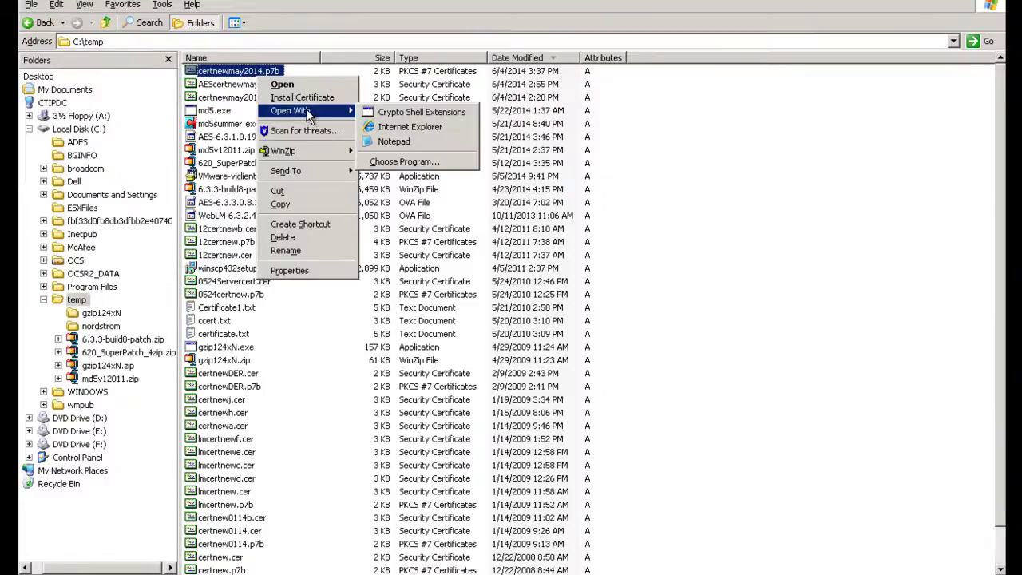
pyautogui.click(392, 142)
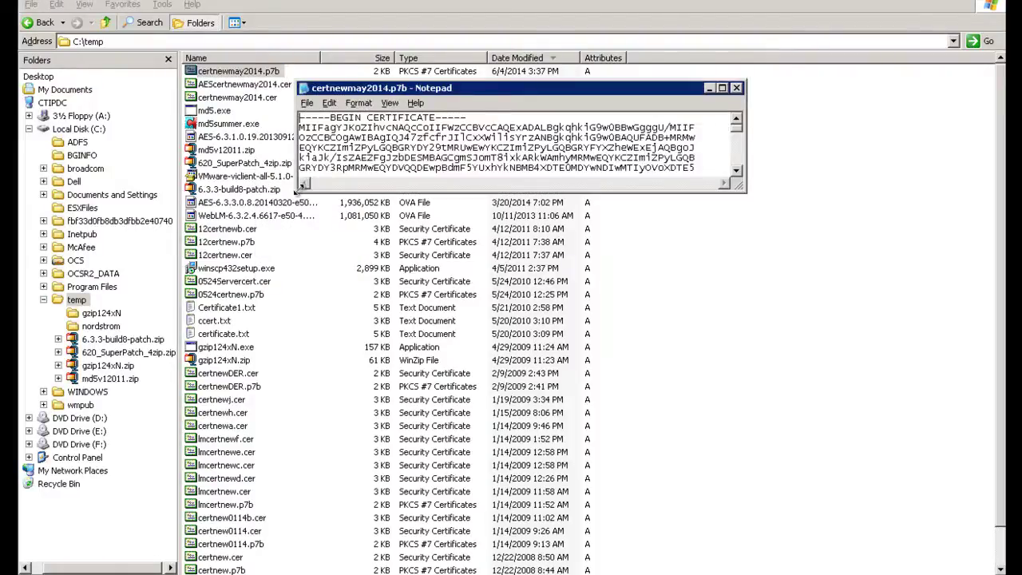
# - Change CERTIFICATE to PKCS7 in the BEGIN and END lines of the certificate text
pyautogui.moveTo(295, 192); pyautogui.dragTo(206, 499)
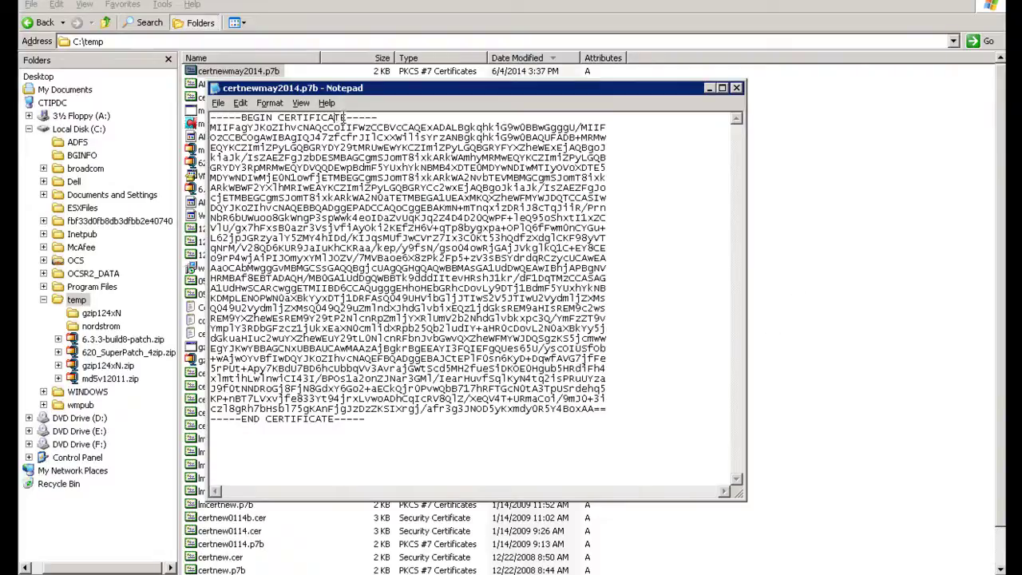
pyautogui.moveTo(346, 117); pyautogui.dragTo(278, 117)
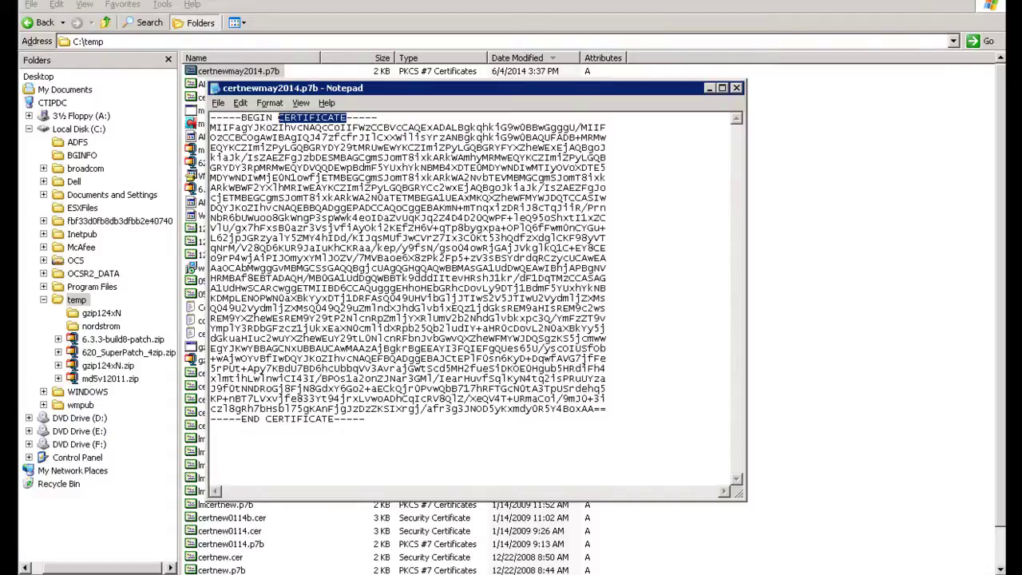
pyautogui.write('PKCS')
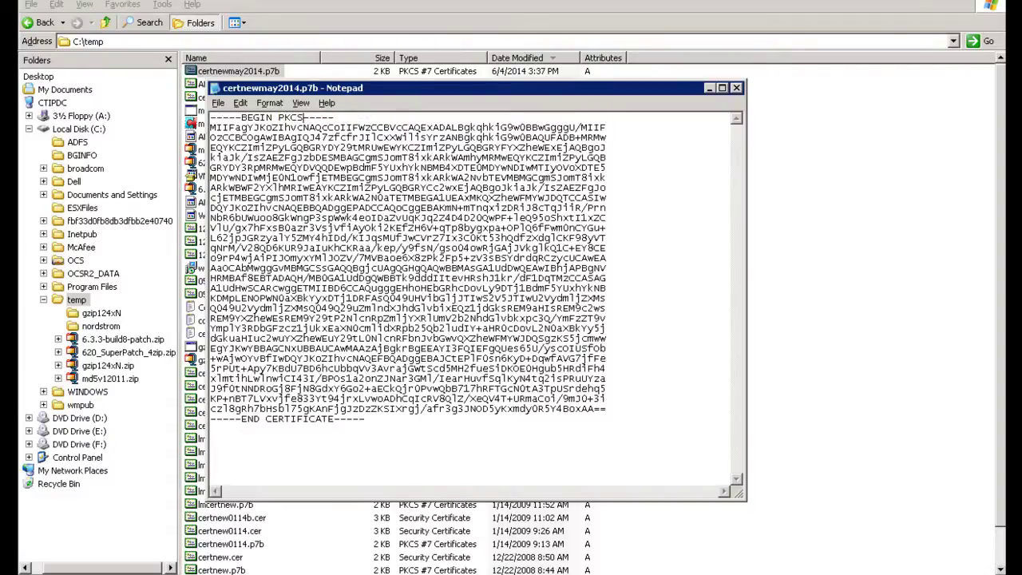
pyautogui.write('7')
pyautogui.doubleClick(300, 418)
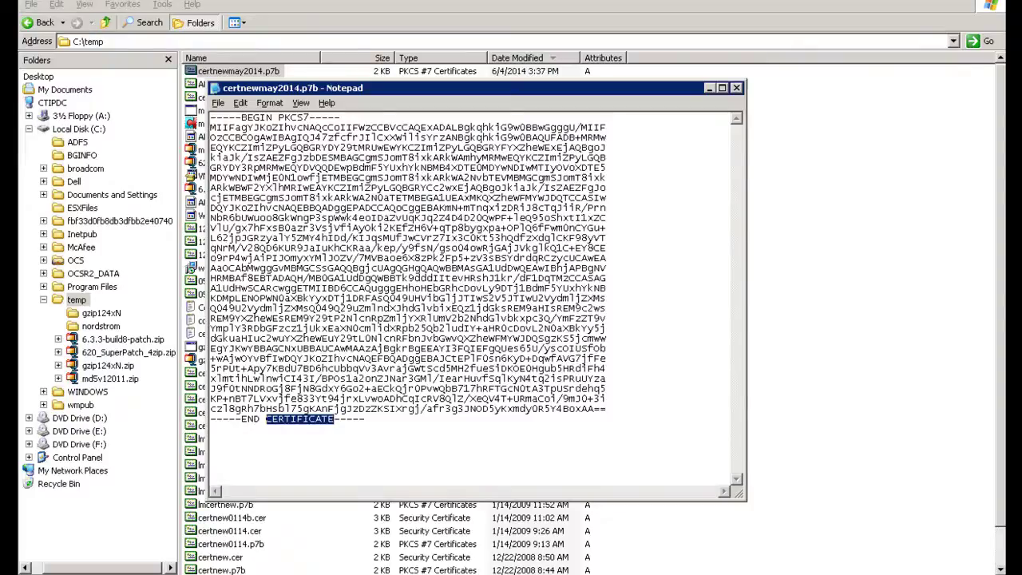
pyautogui.write('PKCS7')
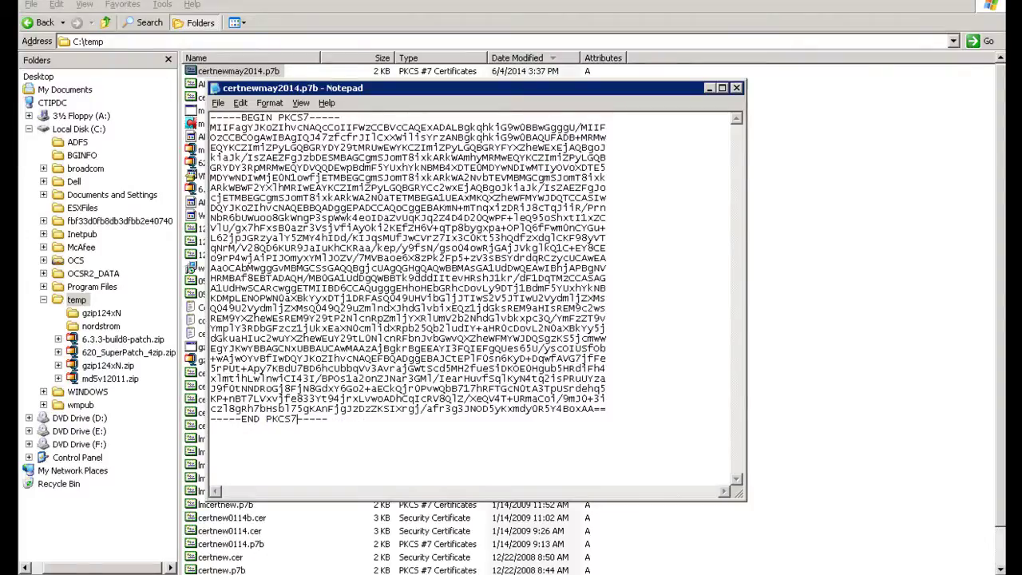
# - Save the edited text over certnewmay2014.p7b and minimize Notepad
pyautogui.click(219, 104)
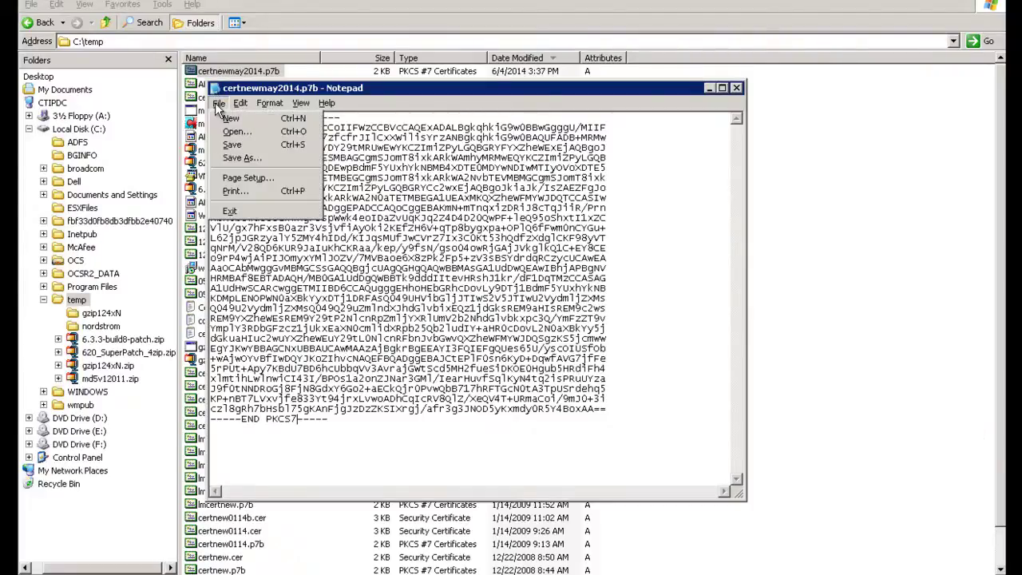
pyautogui.click(236, 158)
pyautogui.click(595, 389)
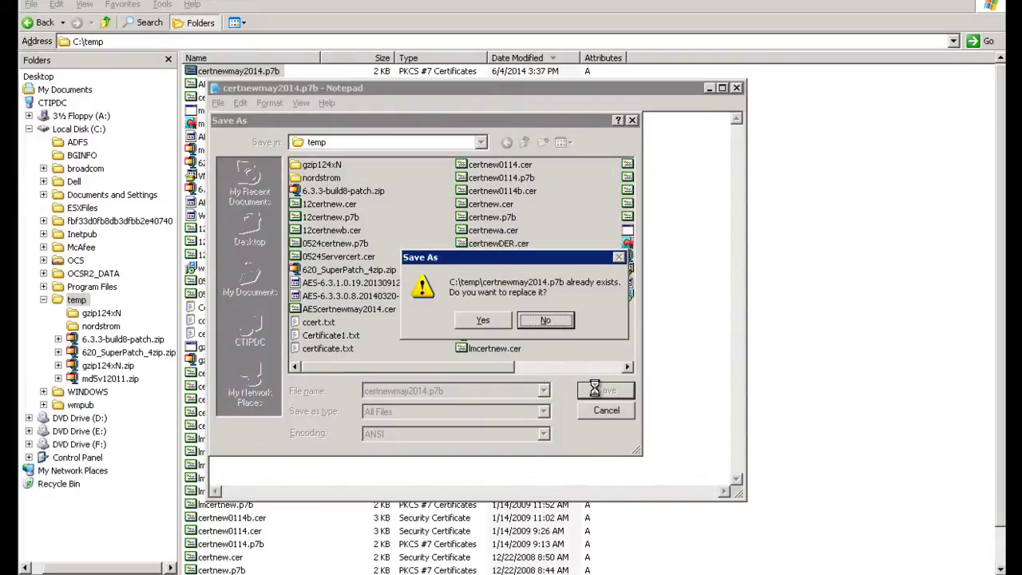
pyautogui.click(484, 320)
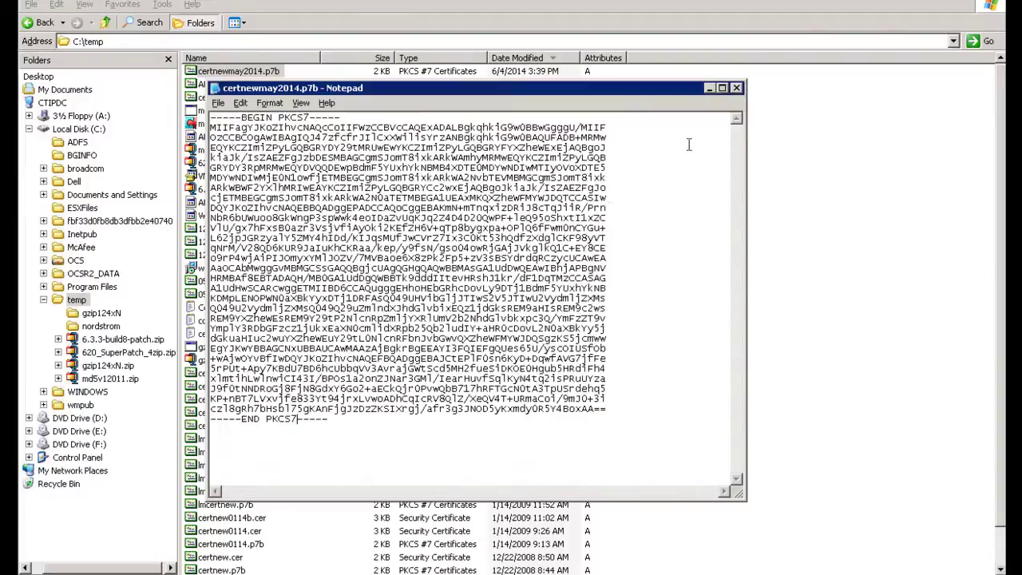
pyautogui.click(709, 88)
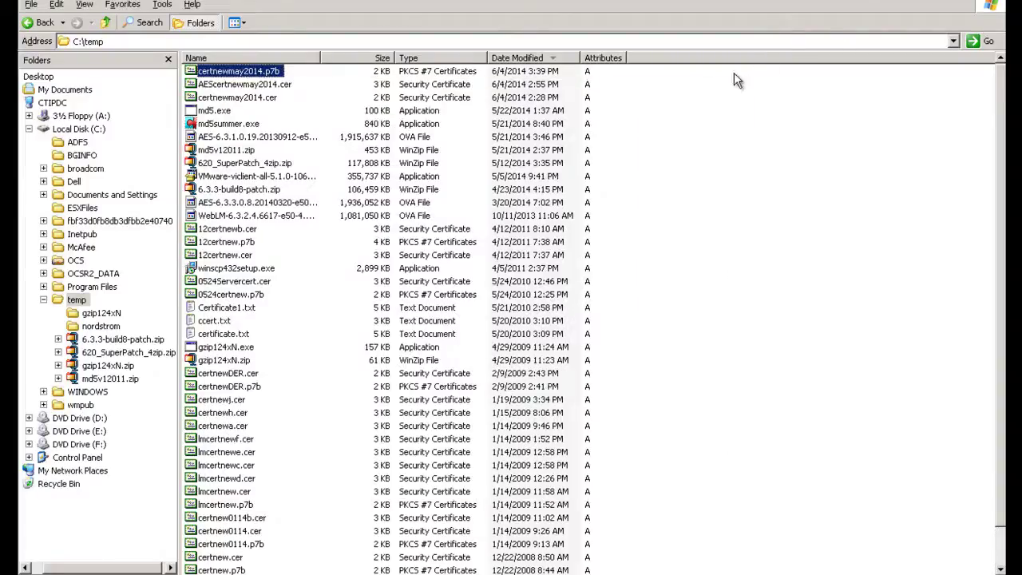
# - Back in the AES console, start a CA trusted certificate import using C:\temp\certnewmay2014.p7b
pyautogui.hotkey('alt', 'Tab')
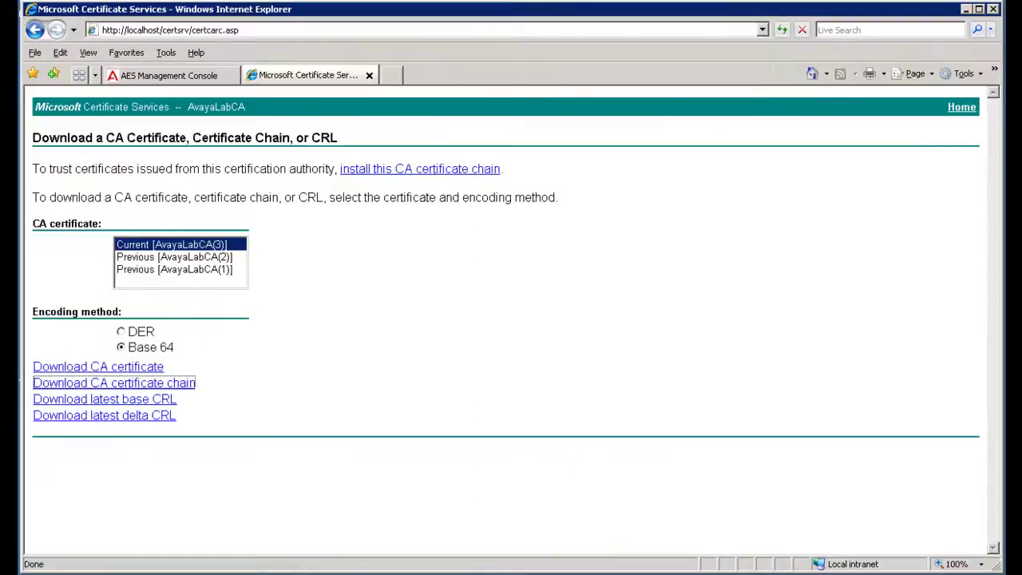
pyautogui.click(178, 77)
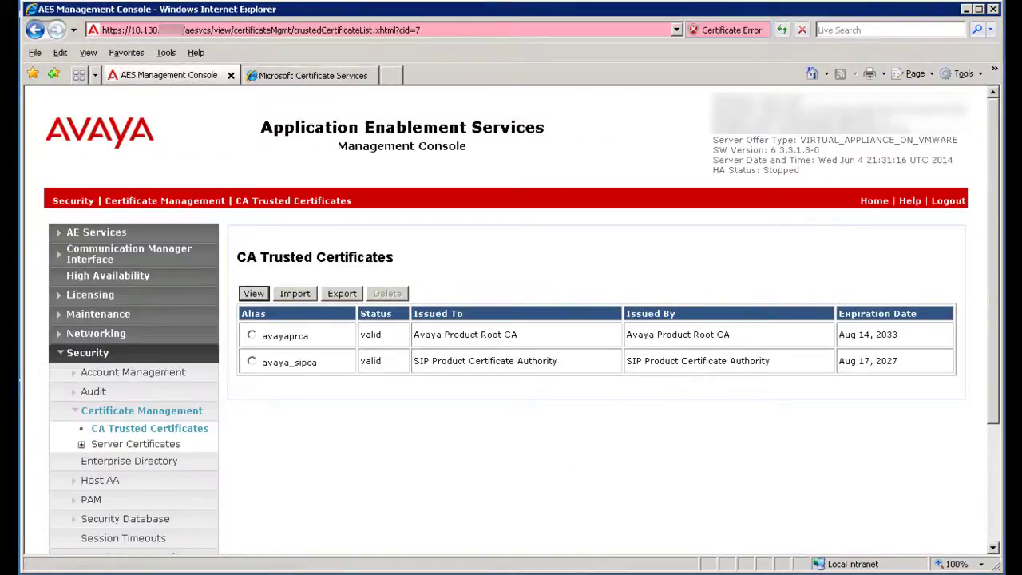
pyautogui.click(290, 294)
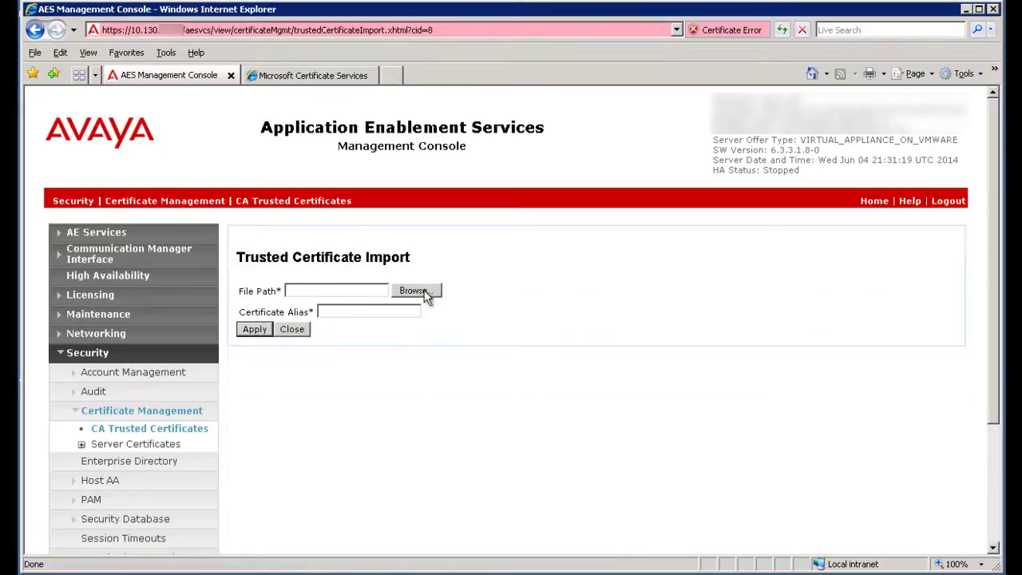
pyautogui.click(427, 292)
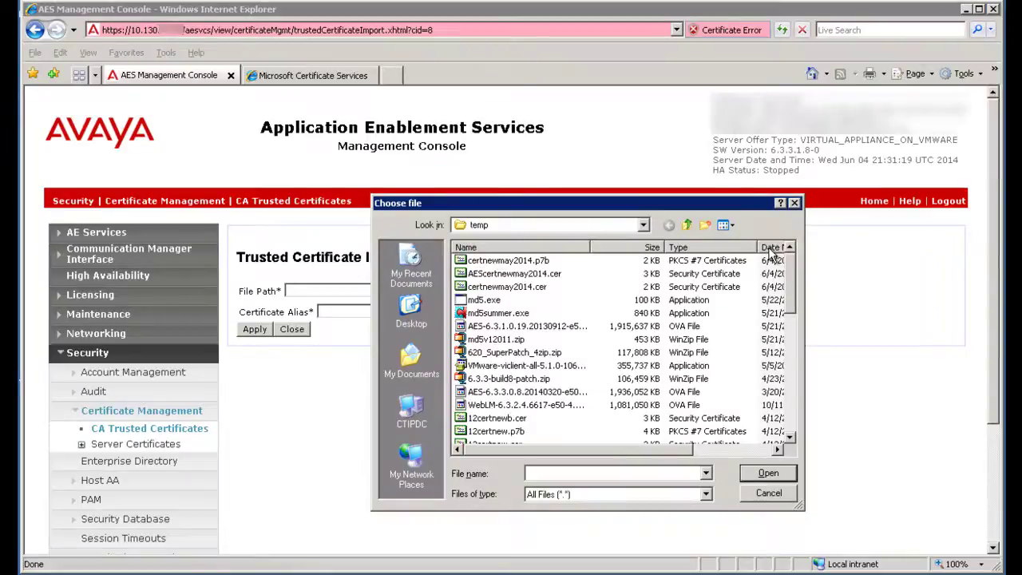
pyautogui.click(519, 264)
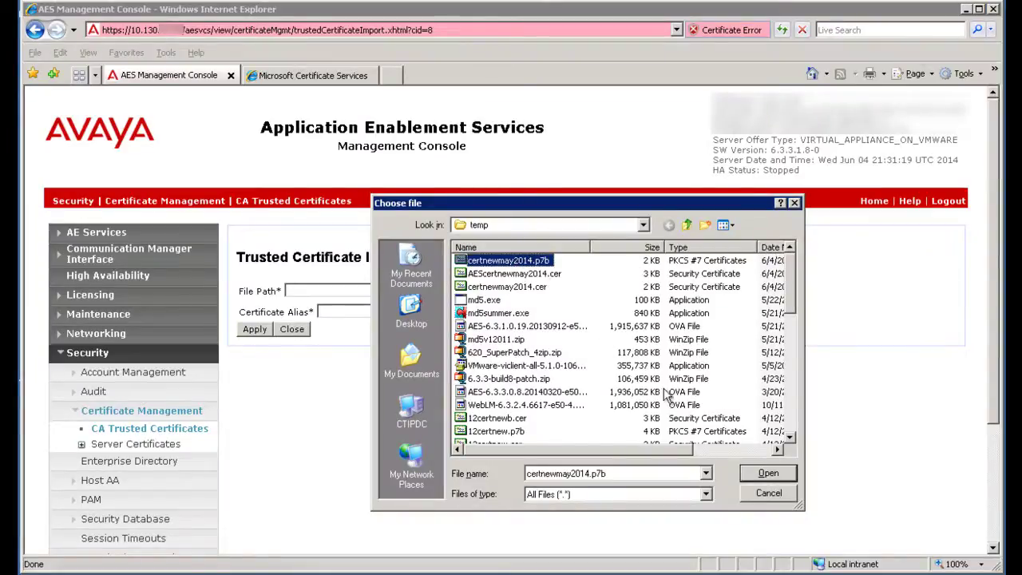
pyautogui.click(765, 473)
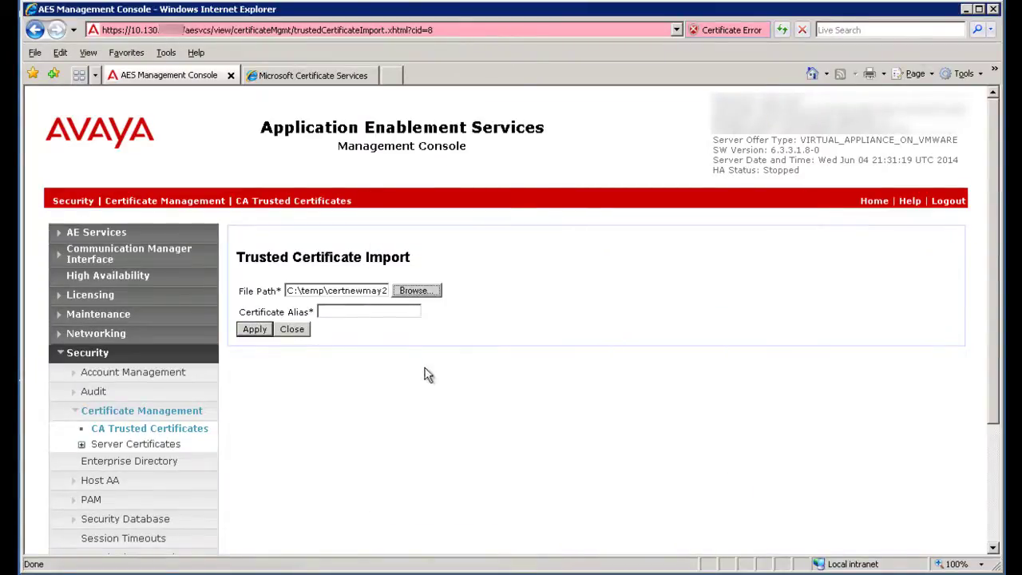
# - Import the certificate under alias AvayaLabCAMay2014, confirming past the warning page
pyautogui.click(381, 314)
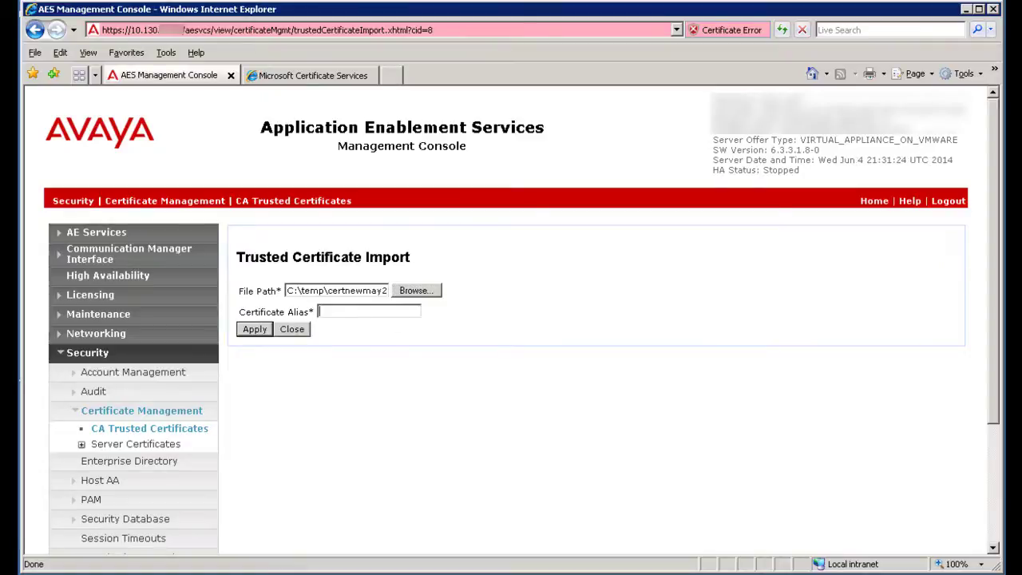
pyautogui.write('AvayaLabCAMay2014')
pyautogui.click(256, 330)
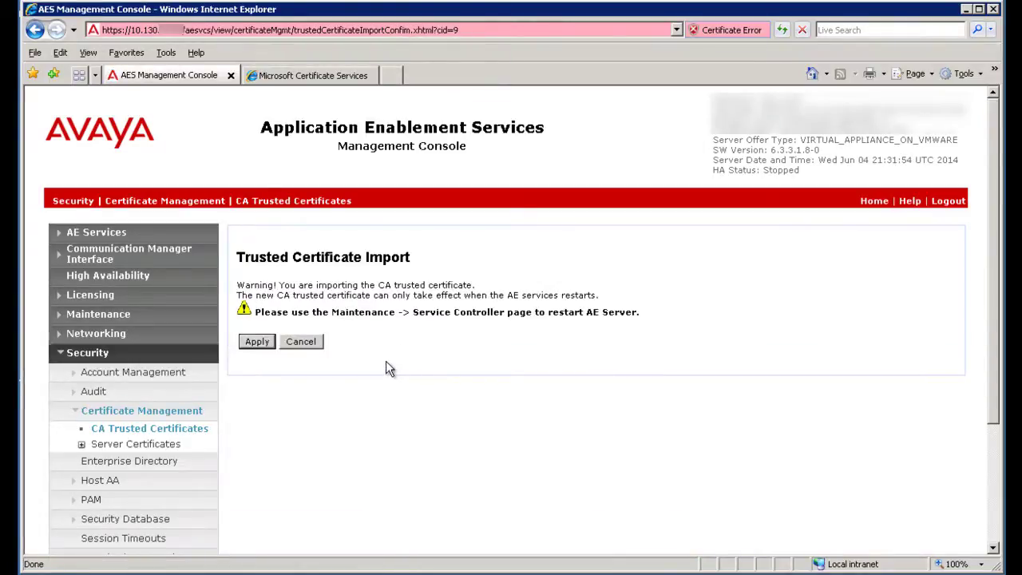
pyautogui.click(249, 342)
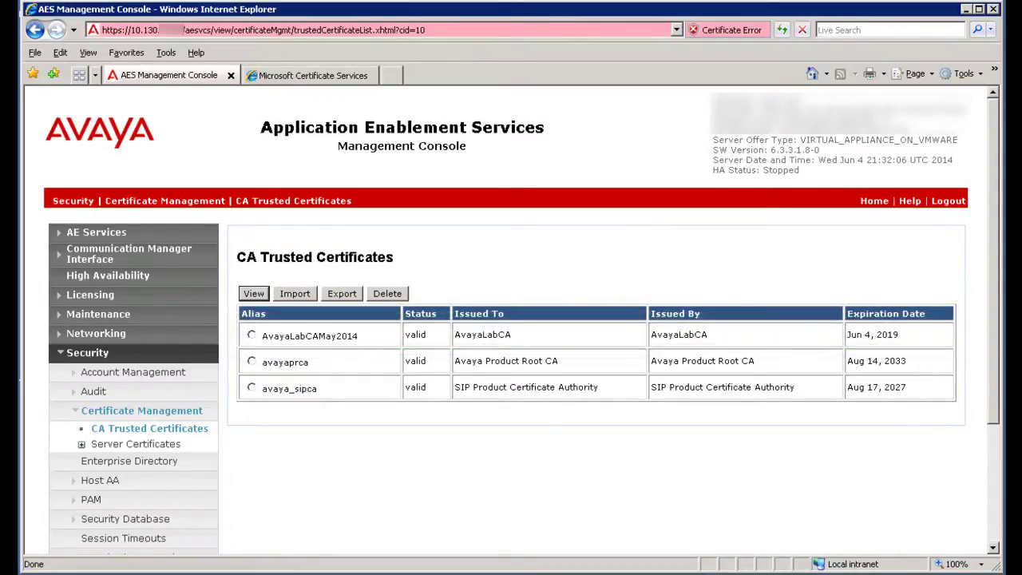
# - Restart the AE Server from Maintenance > Service Controller and confirm the restart
pyautogui.click(98, 318)
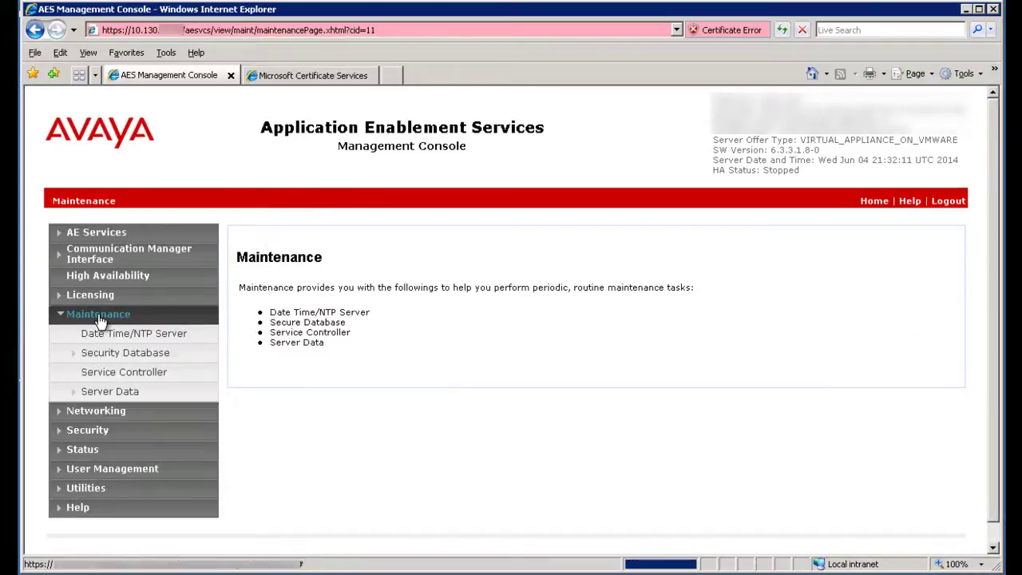
pyautogui.click(118, 366)
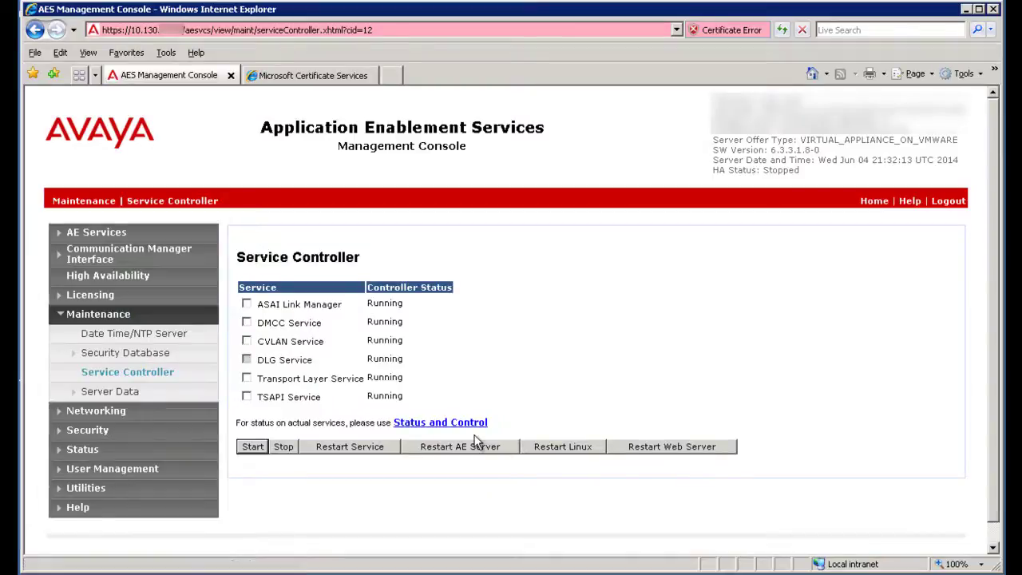
pyautogui.click(479, 447)
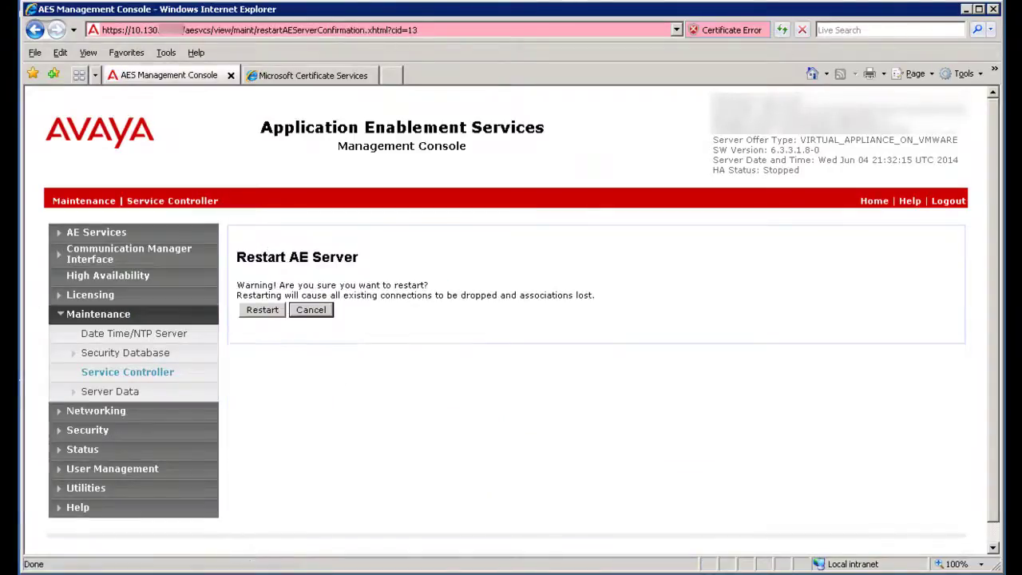
pyautogui.click(264, 310)
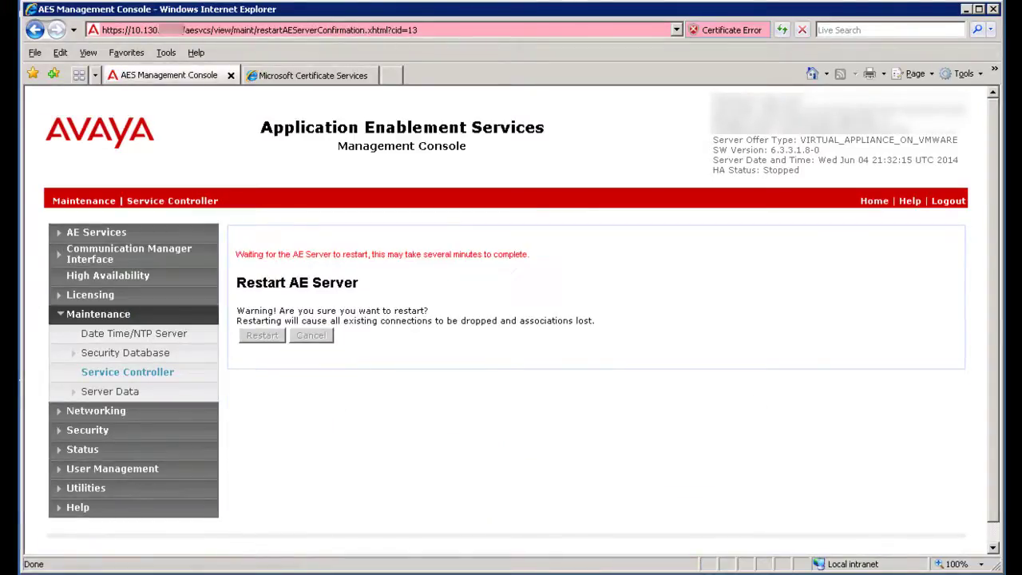
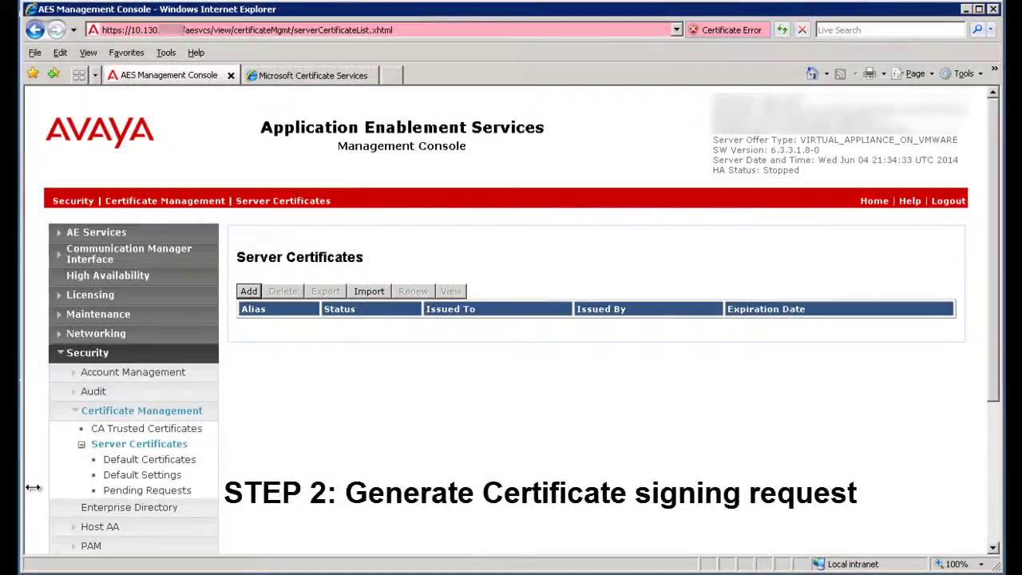
# - Start a new server certificate request for the 'server' alias and enter the key password
pyautogui.click(250, 293)
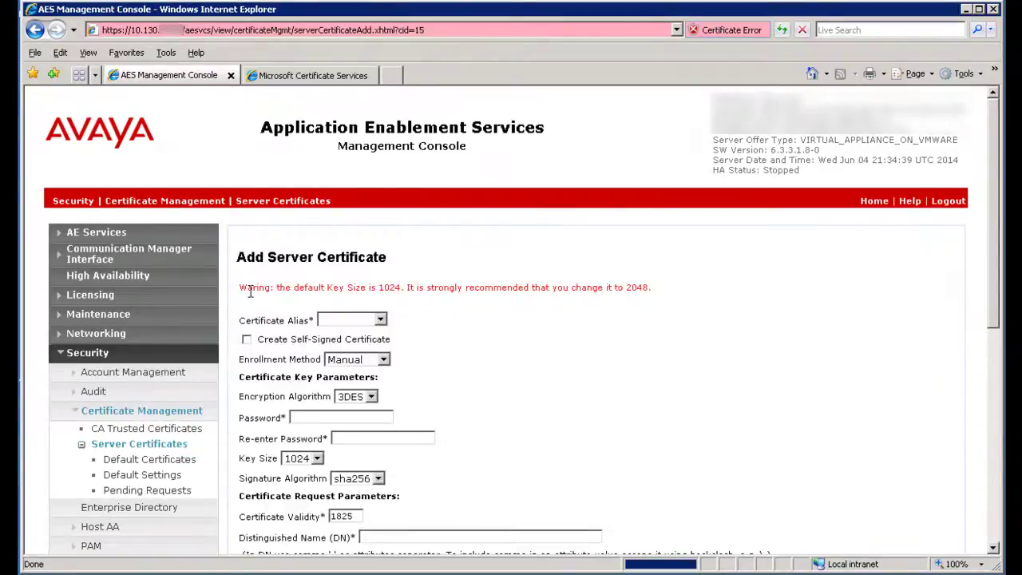
pyautogui.click(381, 320)
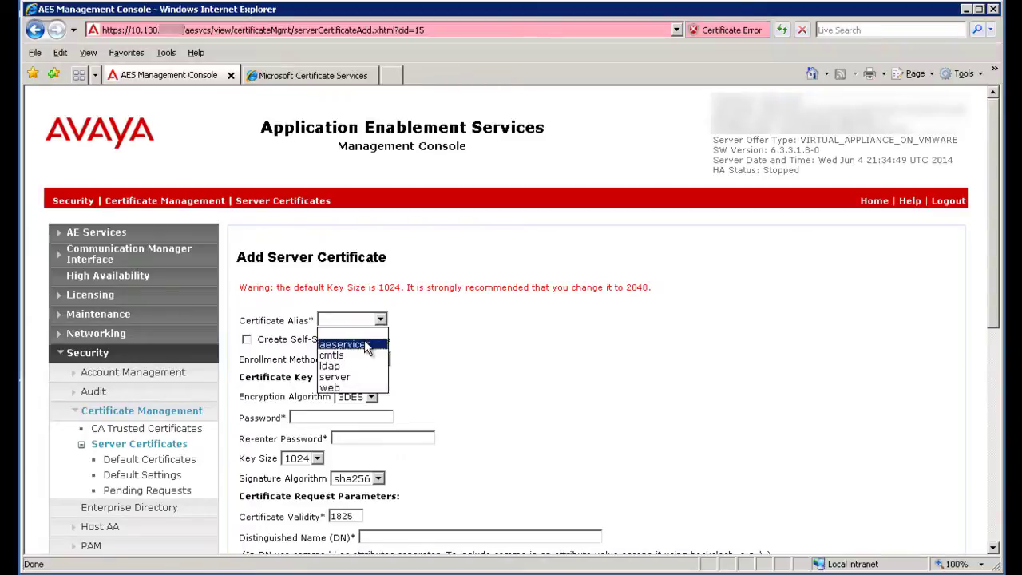
pyautogui.click(345, 377)
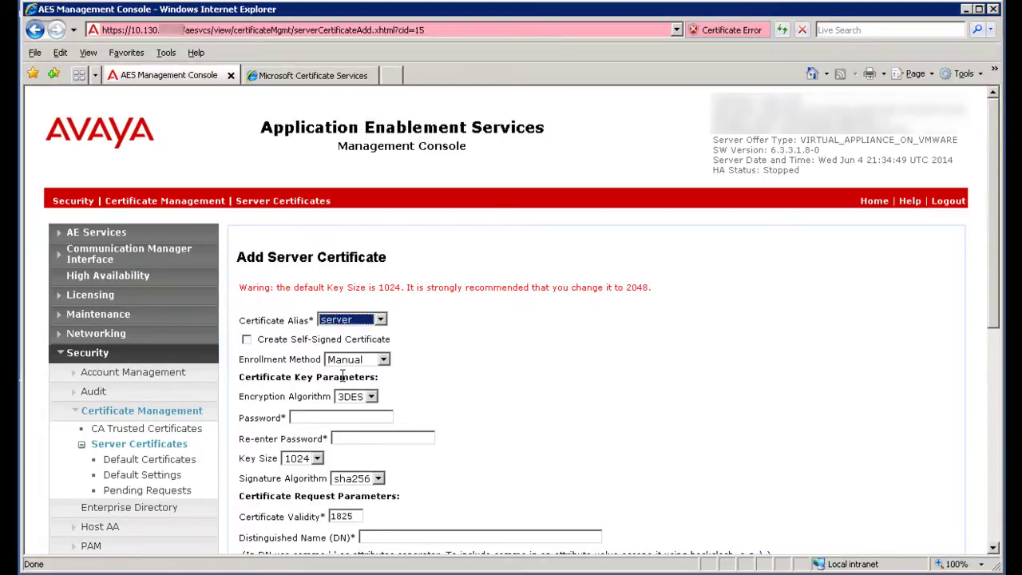
pyautogui.click(359, 415)
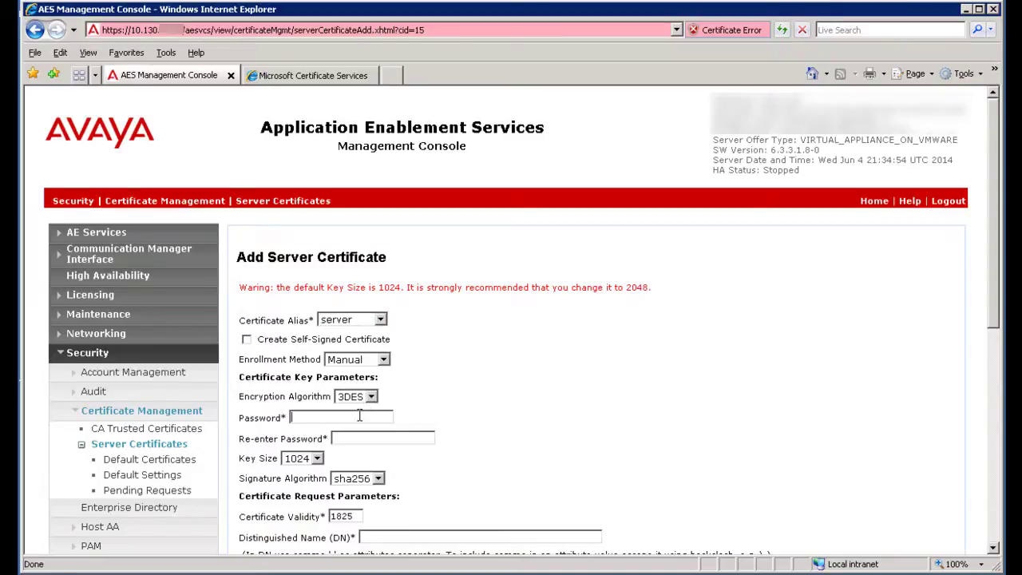
pyautogui.write('**********')
# - Set key size 2048, signature sha512 and DN cn=ctiaesVM633ref, then apply the request
pyautogui.click(323, 458)
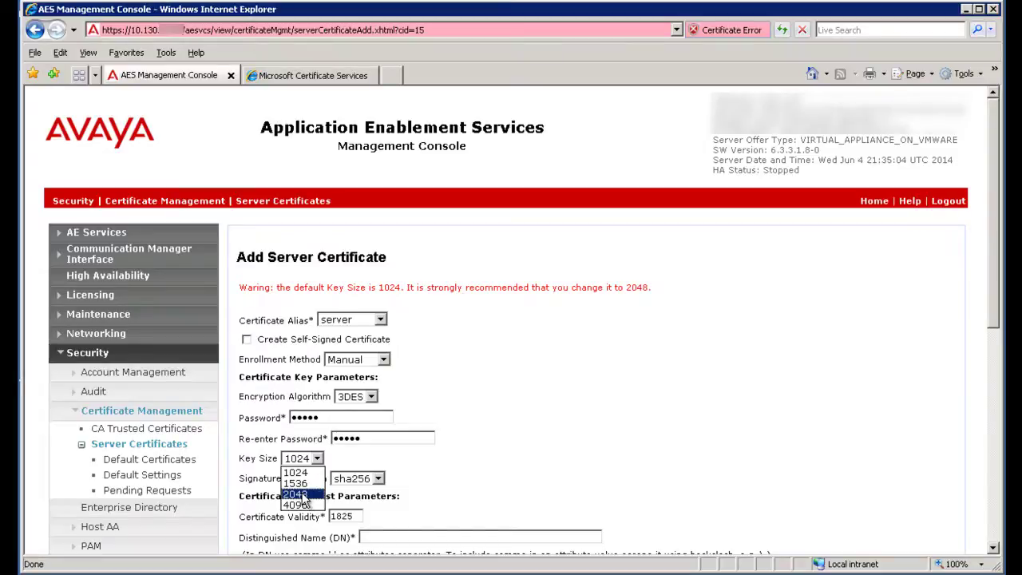
pyautogui.click(303, 496)
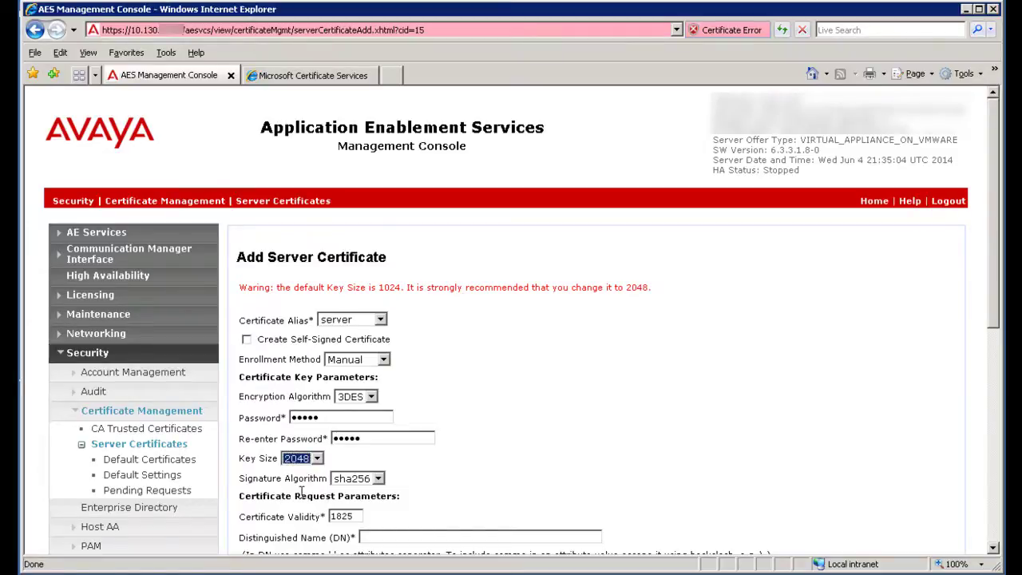
pyautogui.click(377, 479)
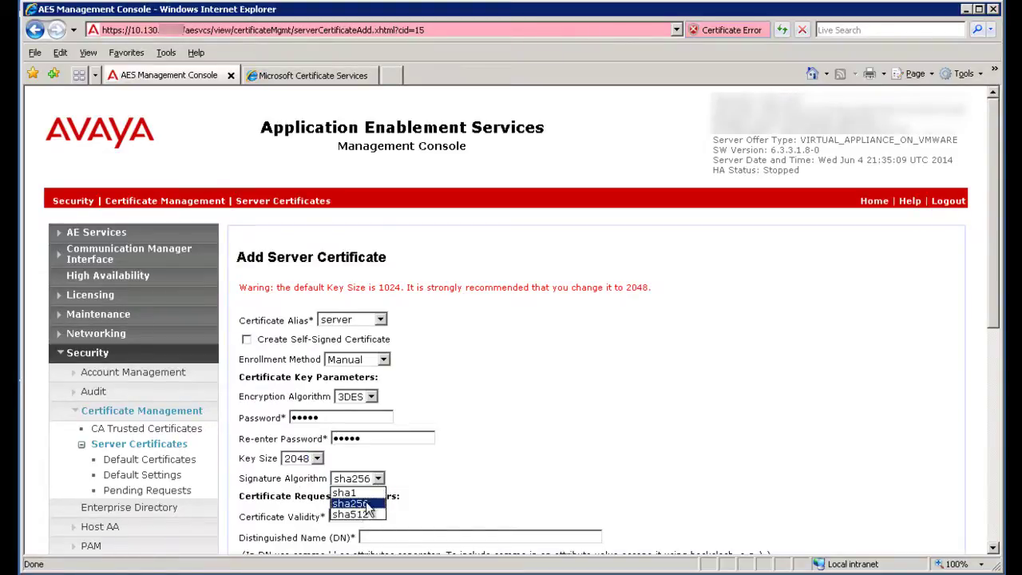
pyautogui.click(356, 514)
pyautogui.scroll(-1, 366, 517)
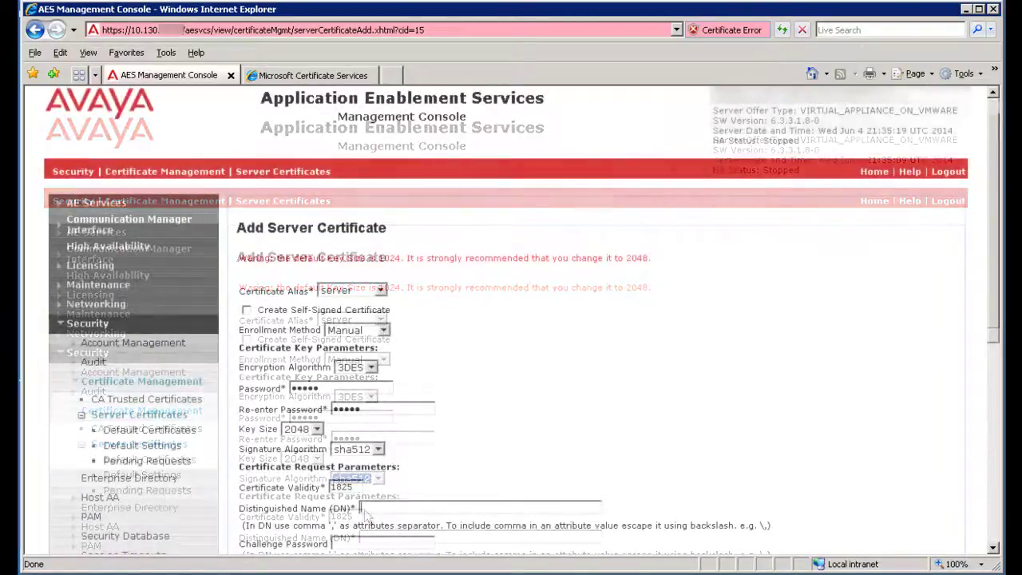
pyautogui.click(400, 504)
pyautogui.write('cn')
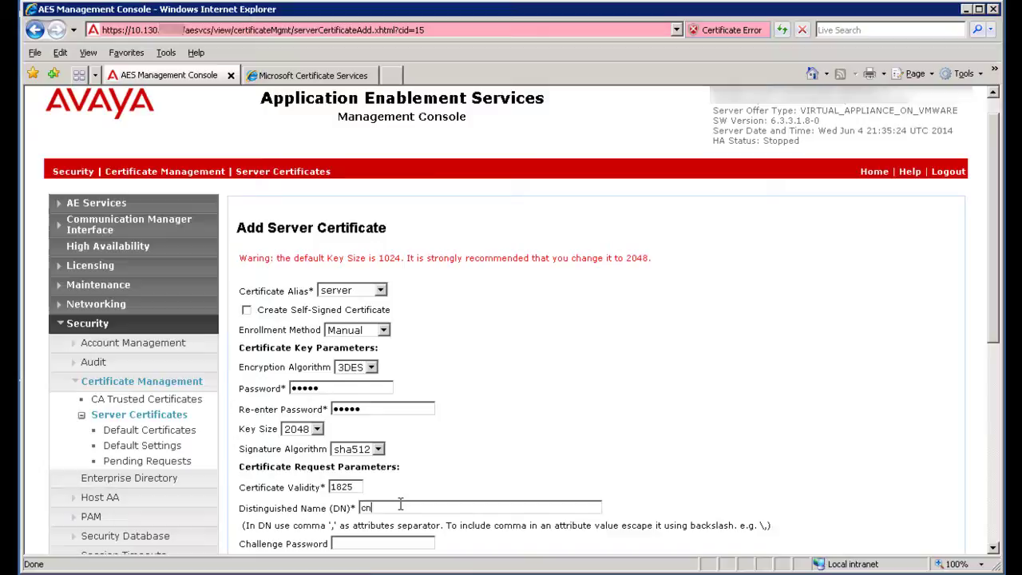
pyautogui.write('=ctiaesVM633ref')
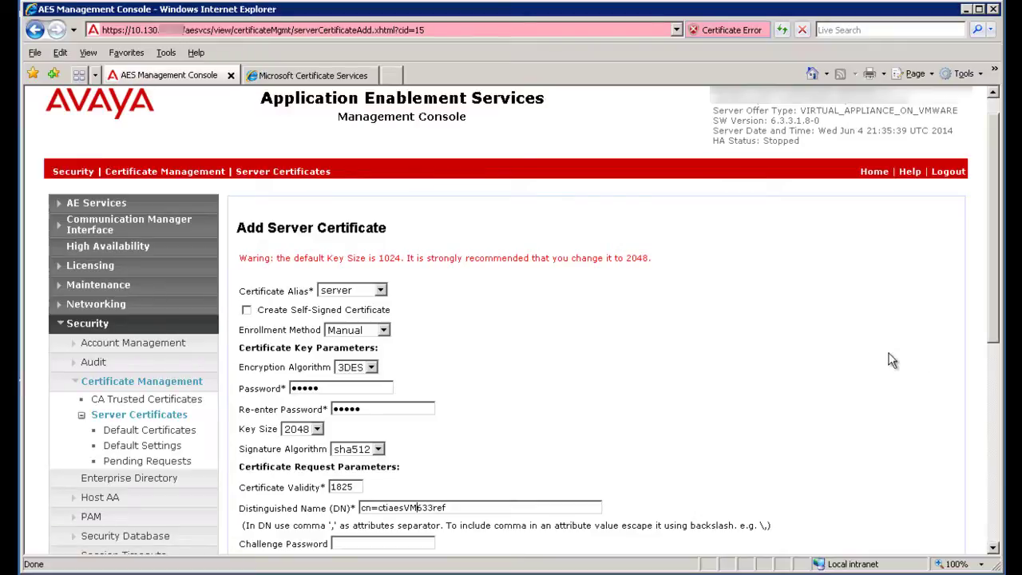
pyautogui.moveTo(997, 320); pyautogui.dragTo(979, 528)
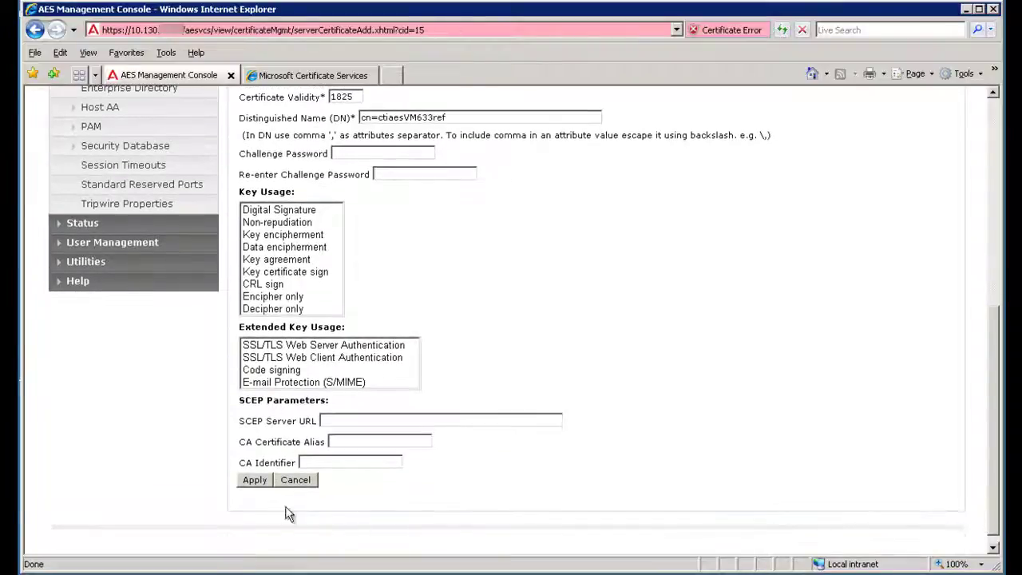
pyautogui.click(254, 480)
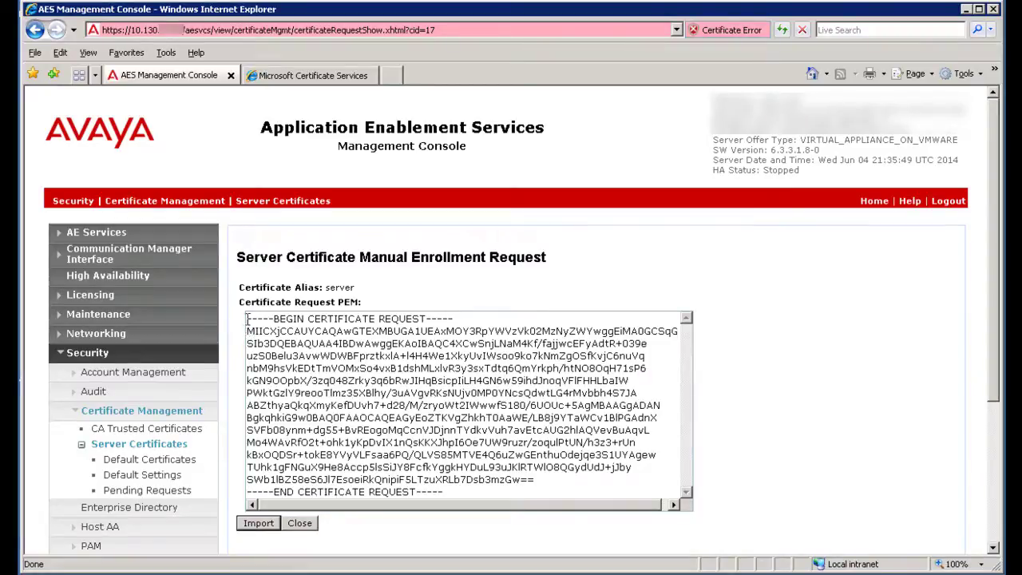
# - Copy the full PEM signing request text and move to the Microsoft Certificate Services page
pyautogui.moveTo(246, 320); pyautogui.dragTo(526, 543)
pyautogui.rightClick(386, 420)
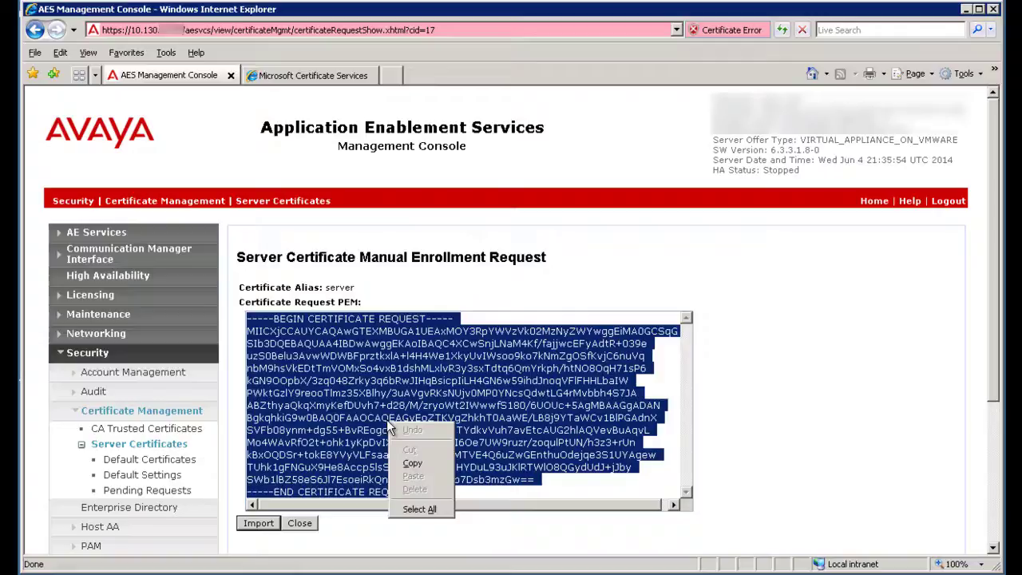
pyautogui.click(413, 465)
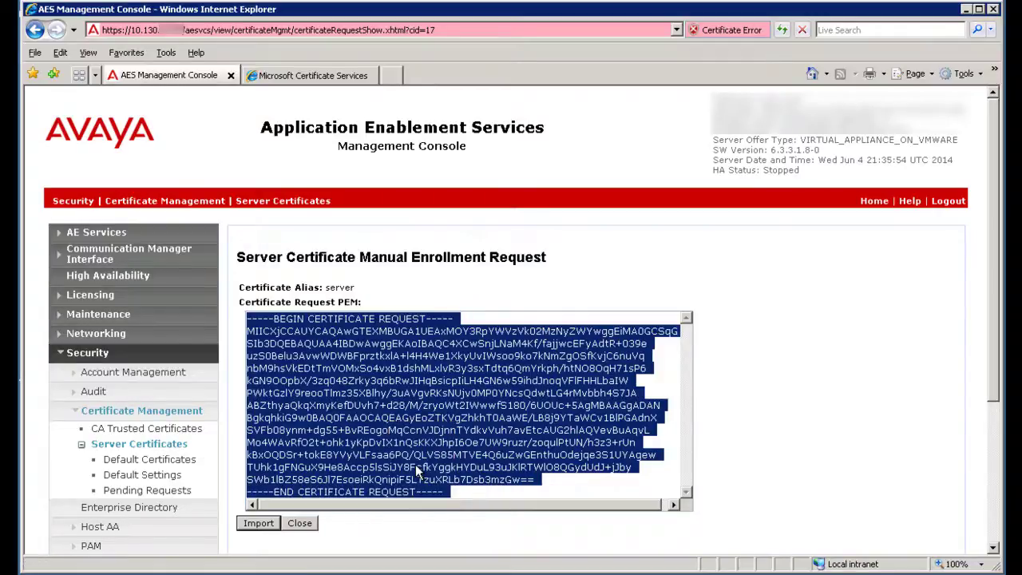
pyautogui.click(298, 77)
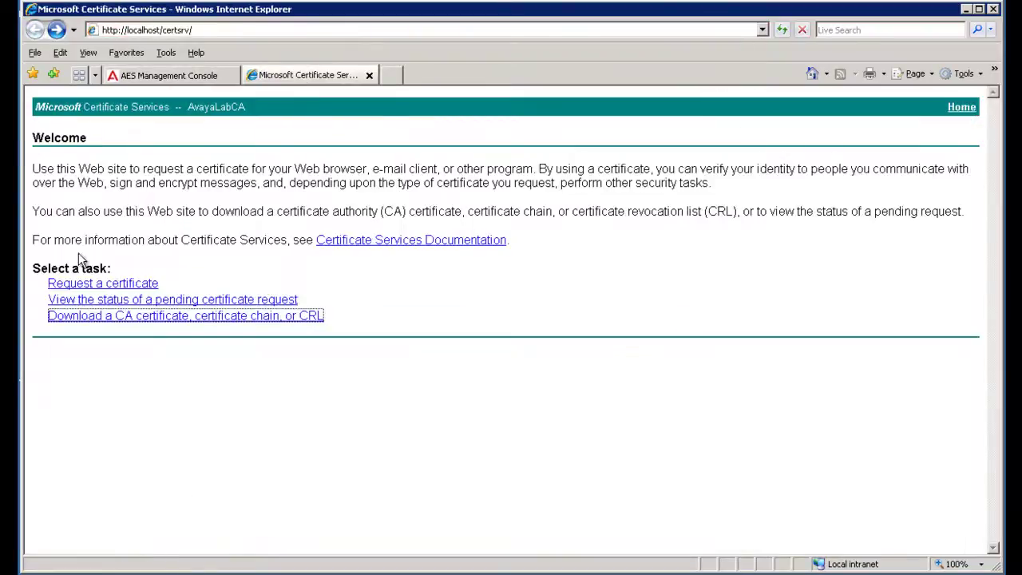
# - Paste the AES request as an advanced base-64 request with template AESCertTemplate and submit it
pyautogui.click(91, 286)
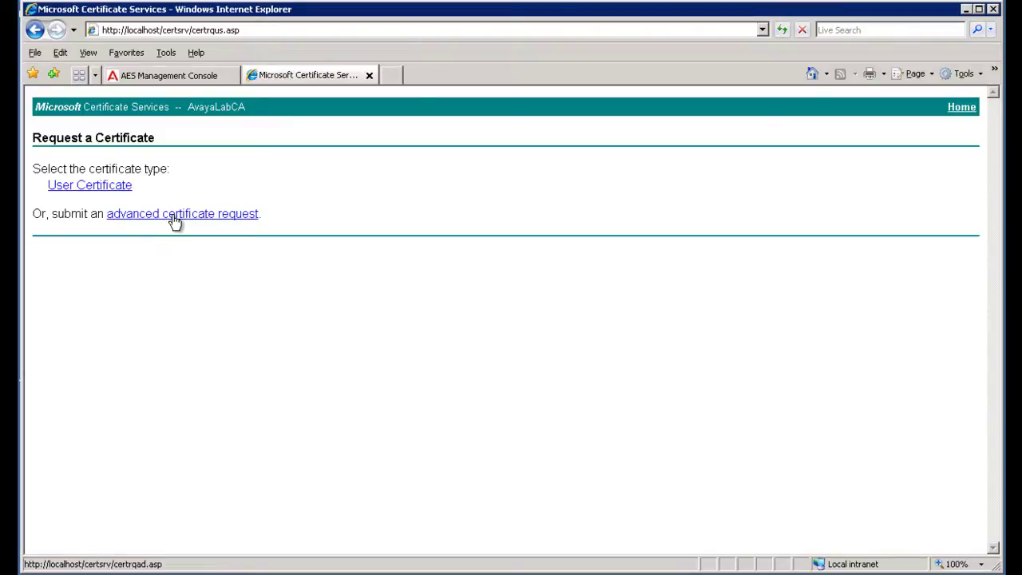
pyautogui.click(174, 221)
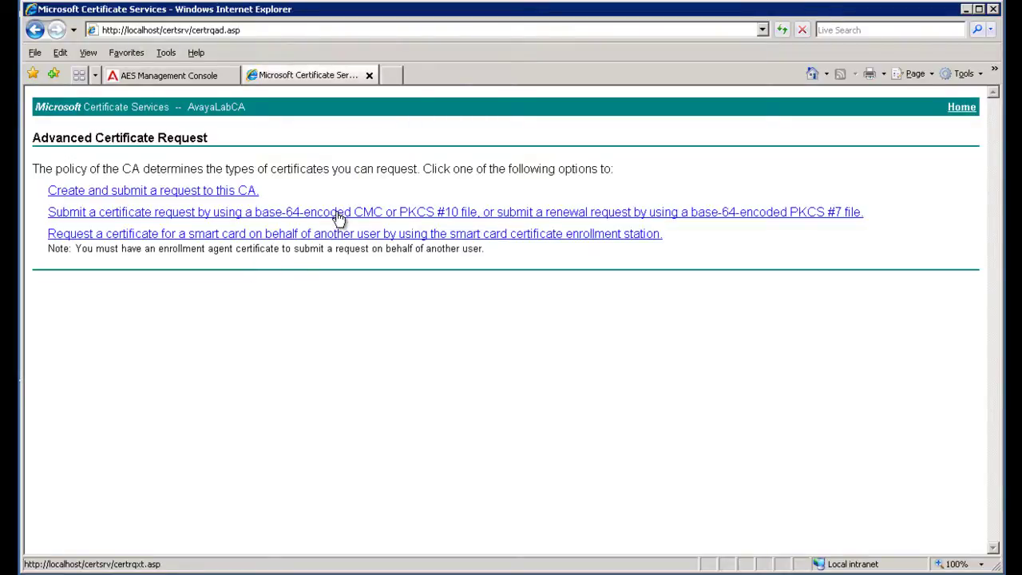
pyautogui.click(338, 214)
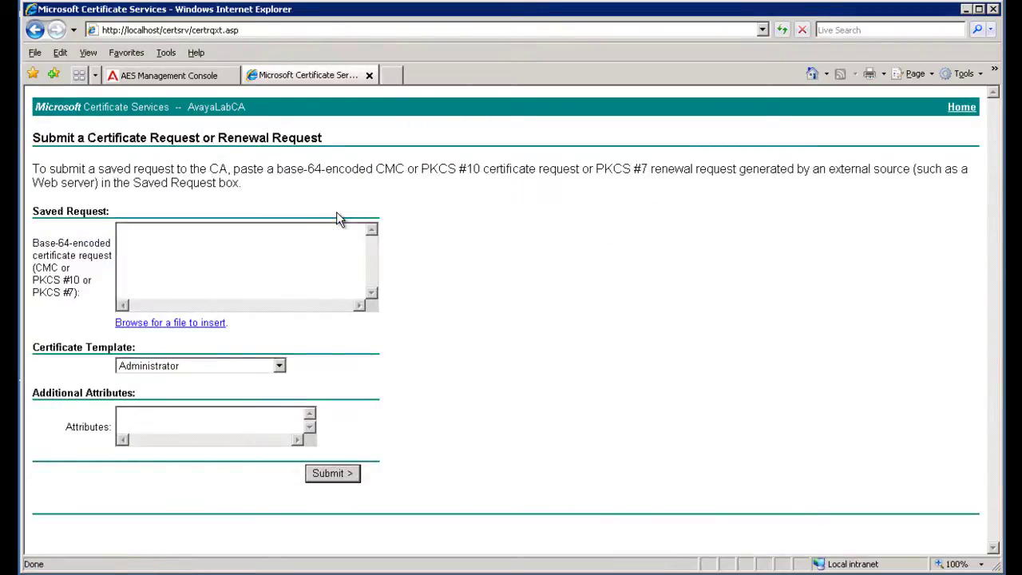
pyautogui.rightClick(179, 248)
pyautogui.click(206, 302)
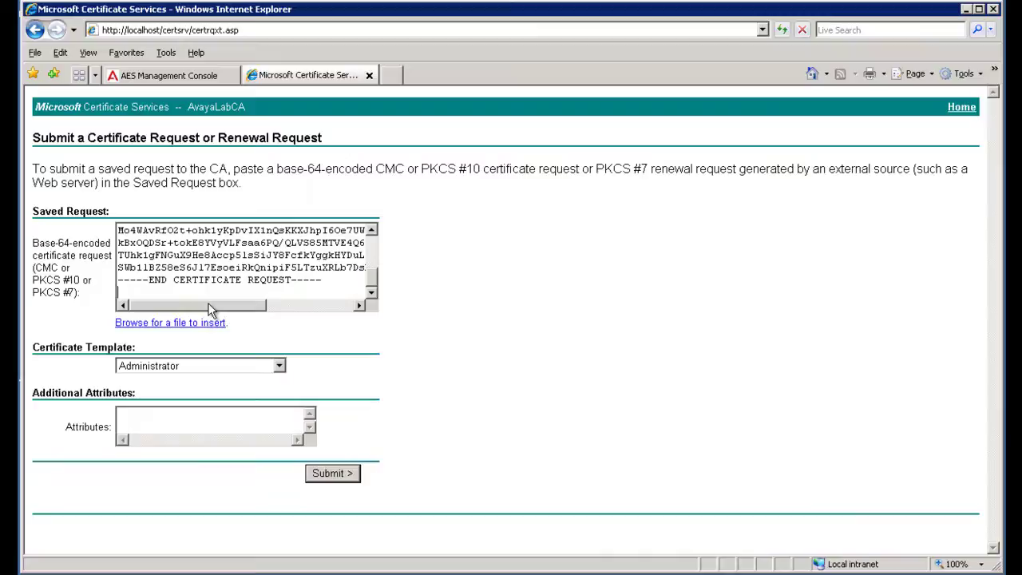
pyautogui.moveTo(371, 277); pyautogui.dragTo(374, 245)
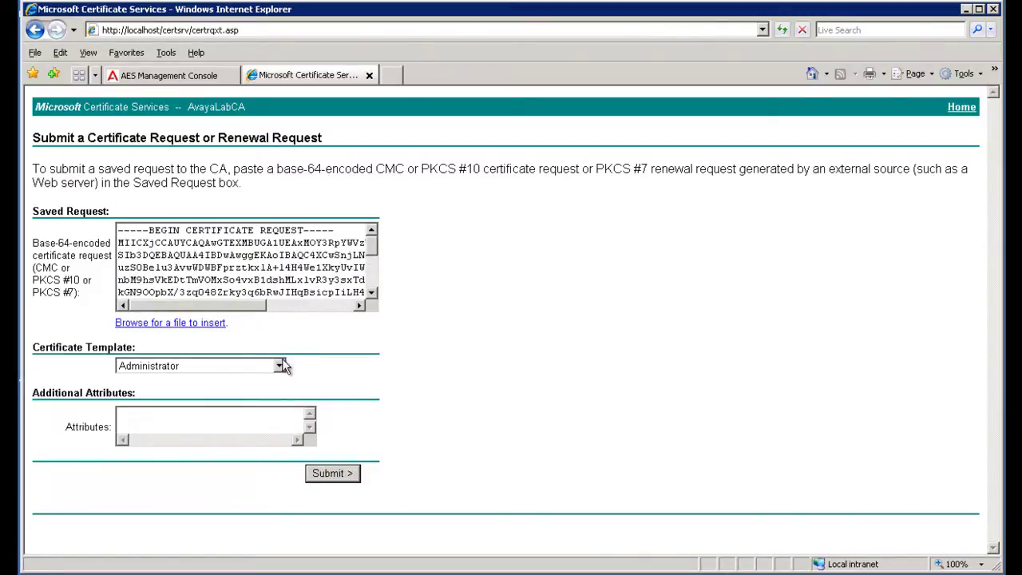
pyautogui.click(281, 366)
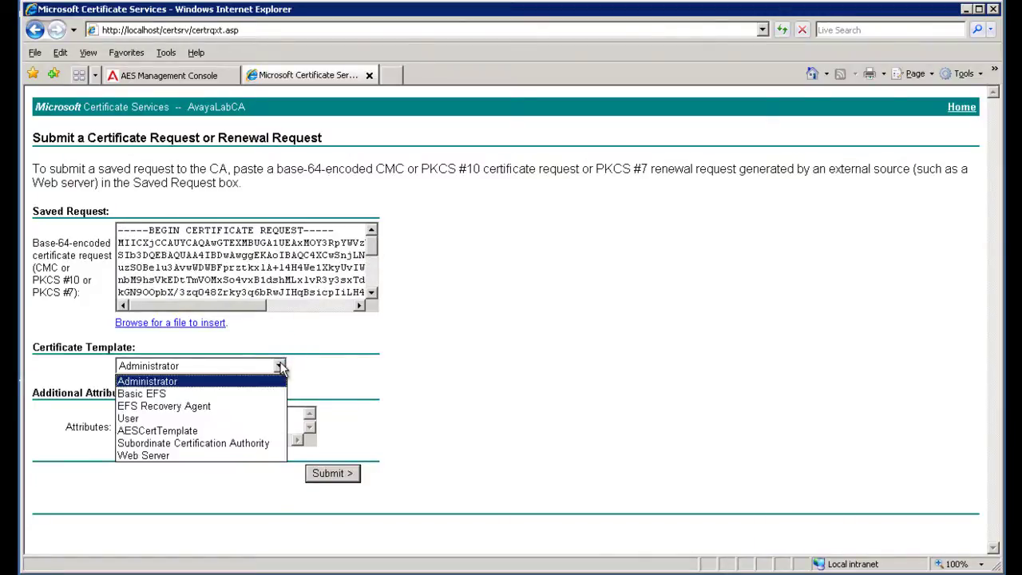
pyautogui.click(200, 430)
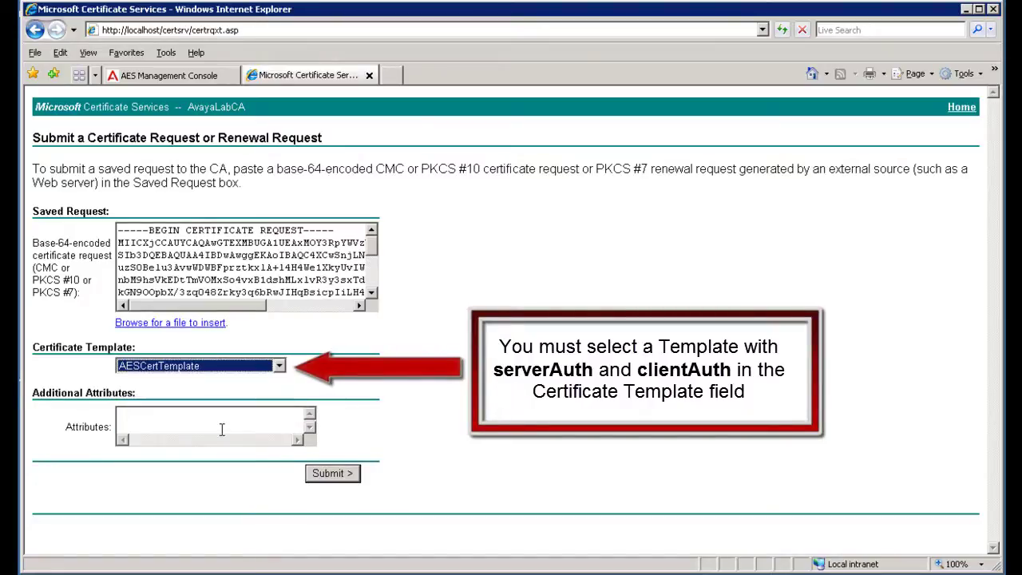
pyautogui.click(333, 474)
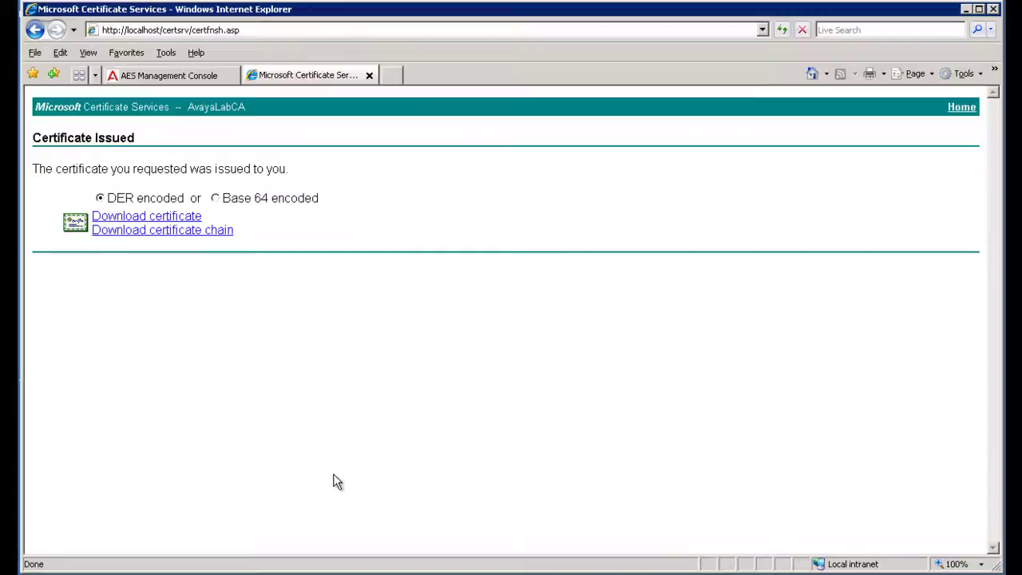
# - Download the issued certificate Base 64 encoded, saving it as AEScertnewMay2014.cer over the existing file
pyautogui.click(217, 199)
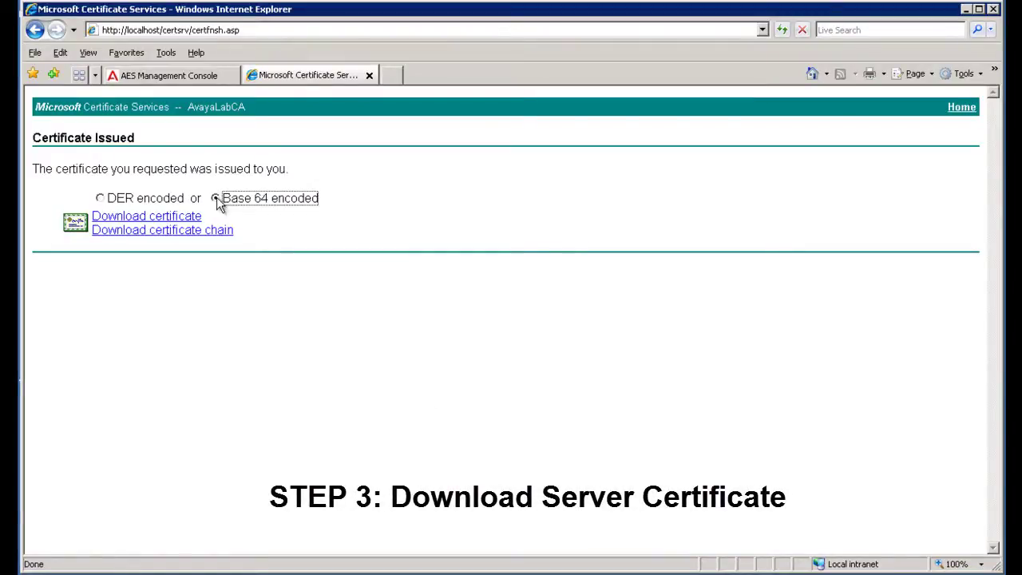
pyautogui.click(148, 218)
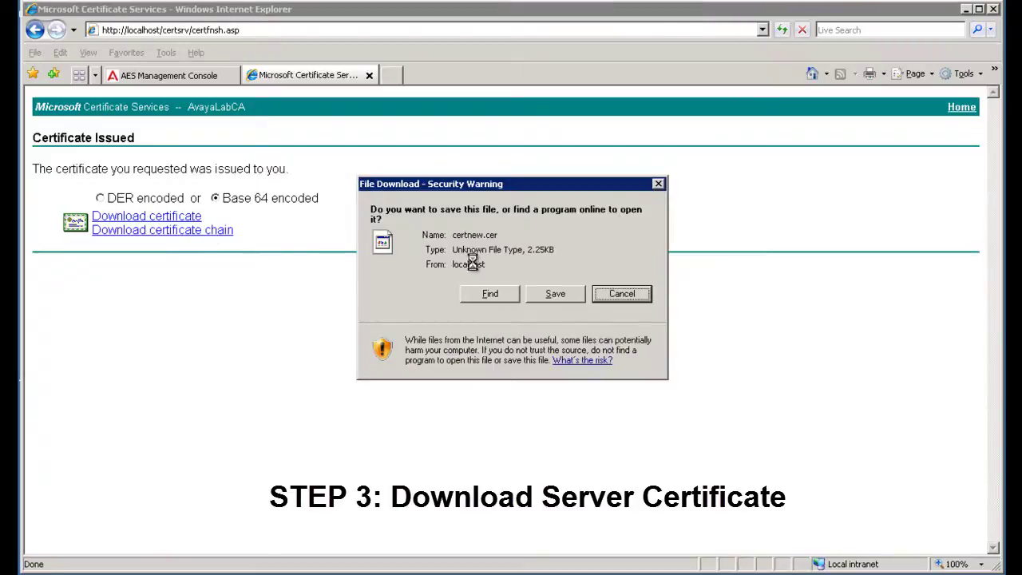
pyautogui.click(557, 295)
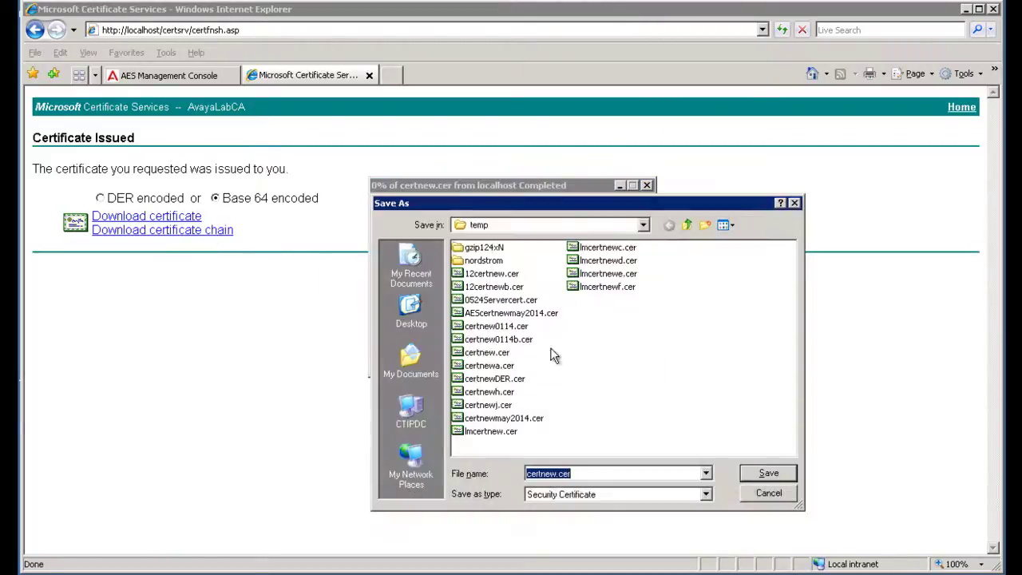
pyautogui.press('Home')
pyautogui.write('AES')
pyautogui.press('Right')
pyautogui.press('Right')
pyautogui.press('Right')
pyautogui.press('Right')
pyautogui.press('Right')
pyautogui.press('Right')
pyautogui.press('Right')
pyautogui.write('May2014')
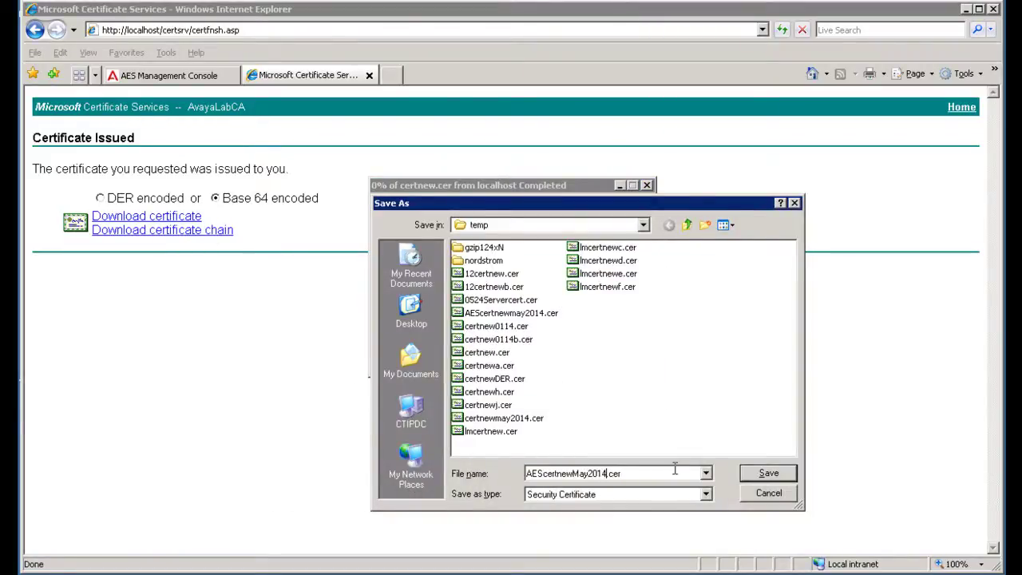
pyautogui.click(781, 474)
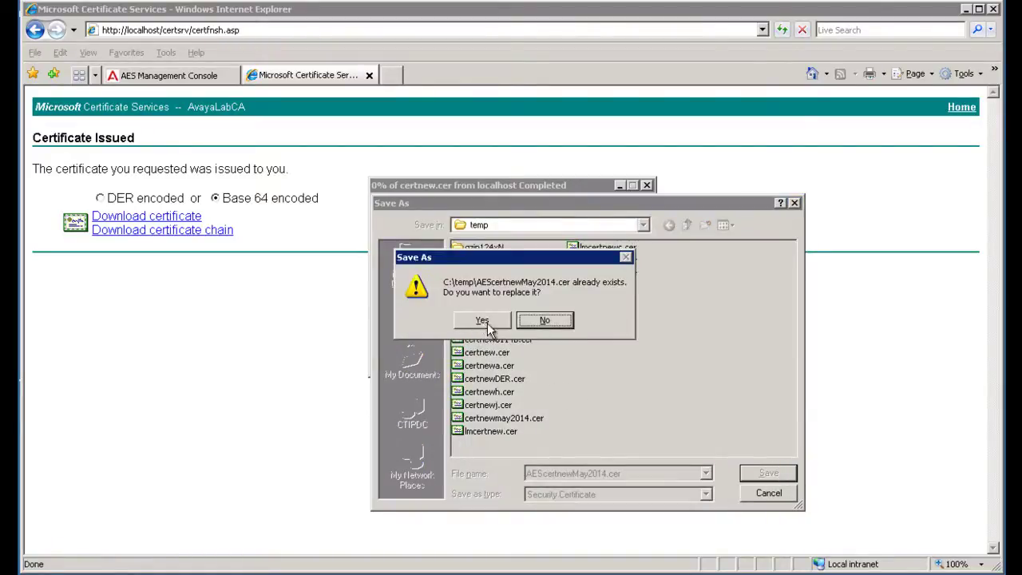
pyautogui.click(483, 320)
pyautogui.click(605, 363)
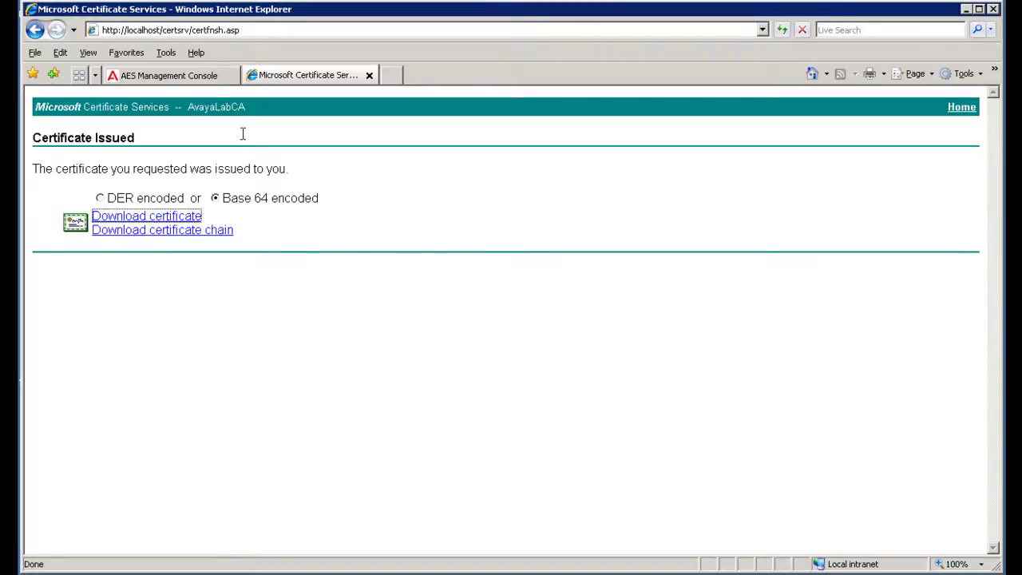
# - Import C:\temp\AEScertnewmay2014.cer as the server certificate in the AES console and confirm it
pyautogui.click(181, 75)
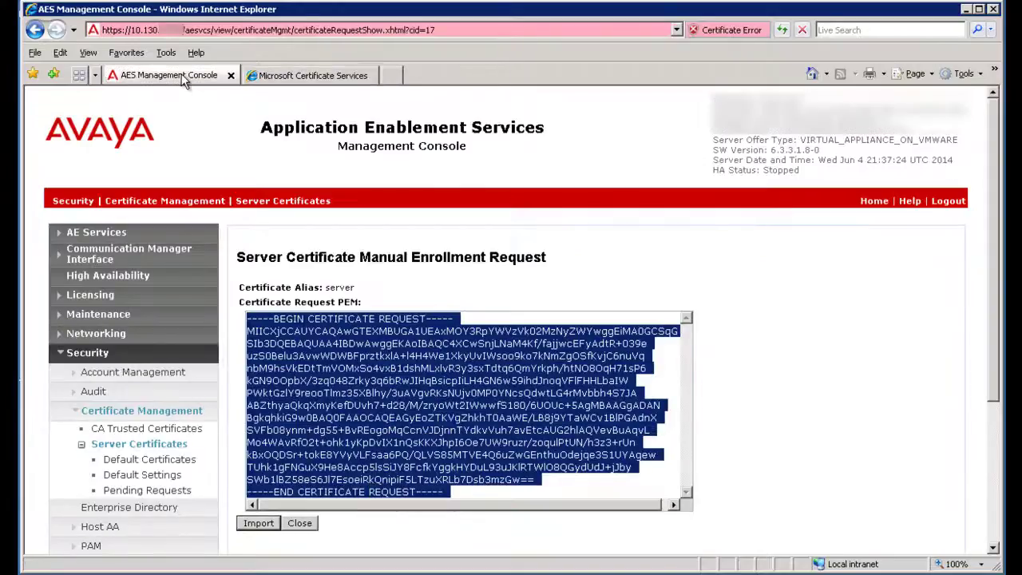
pyautogui.click(258, 525)
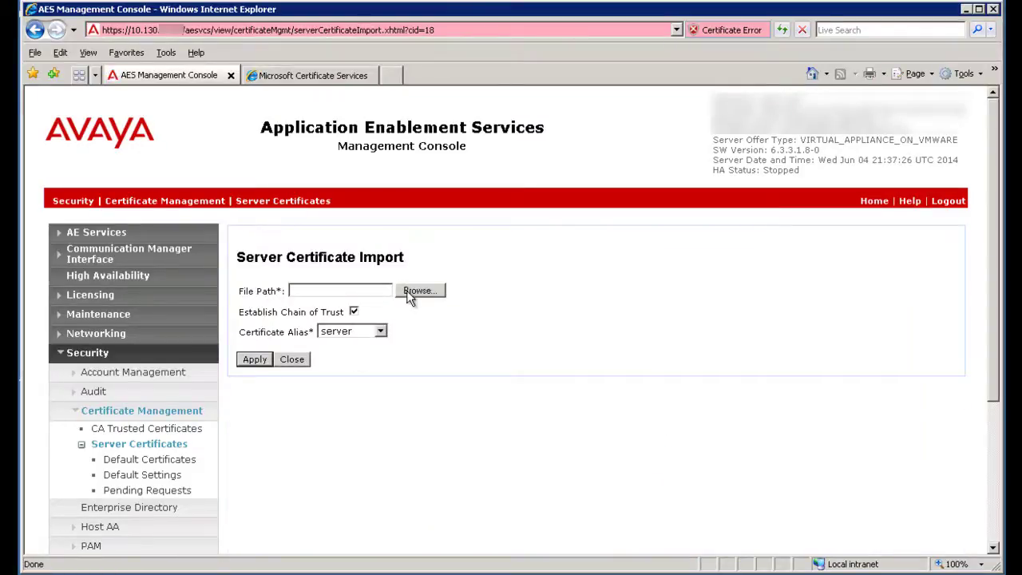
pyautogui.click(418, 291)
pyautogui.click(513, 261)
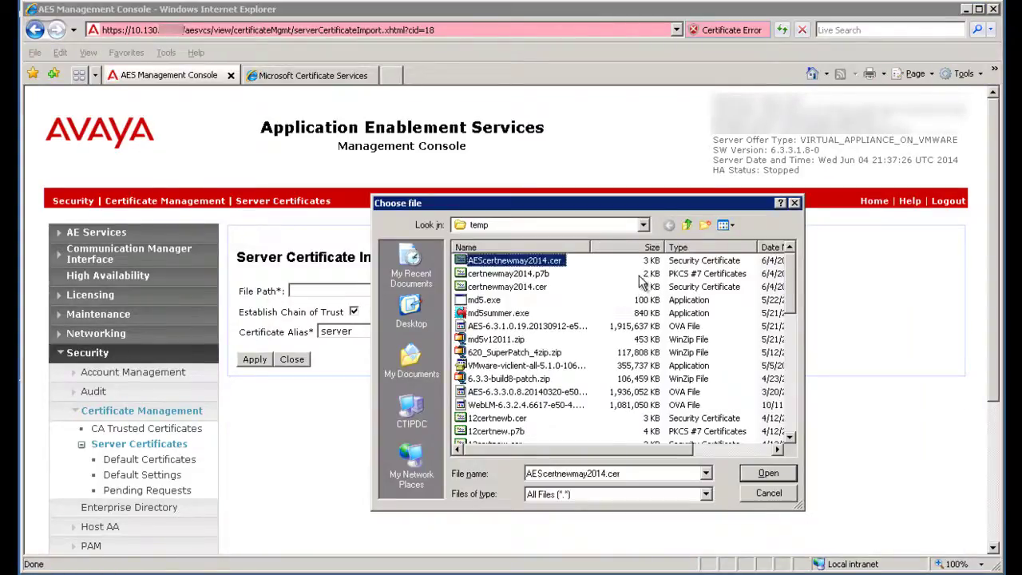
pyautogui.click(769, 475)
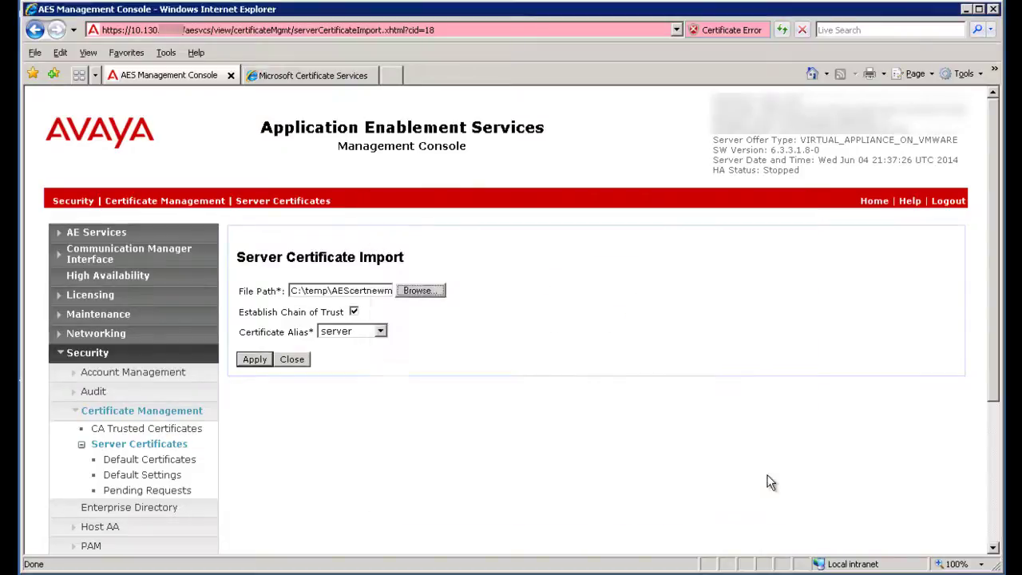
pyautogui.click(253, 361)
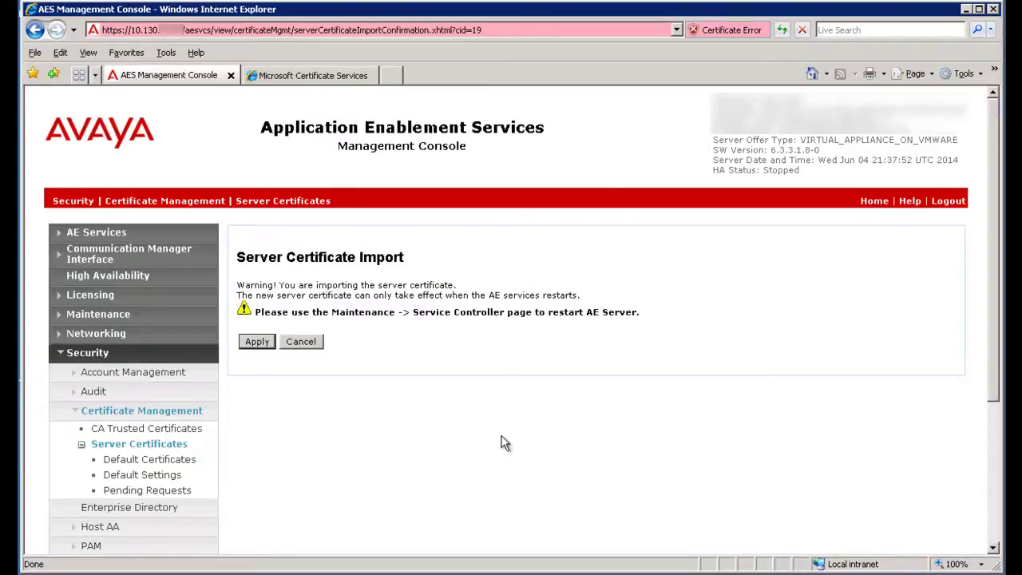
pyautogui.click(258, 342)
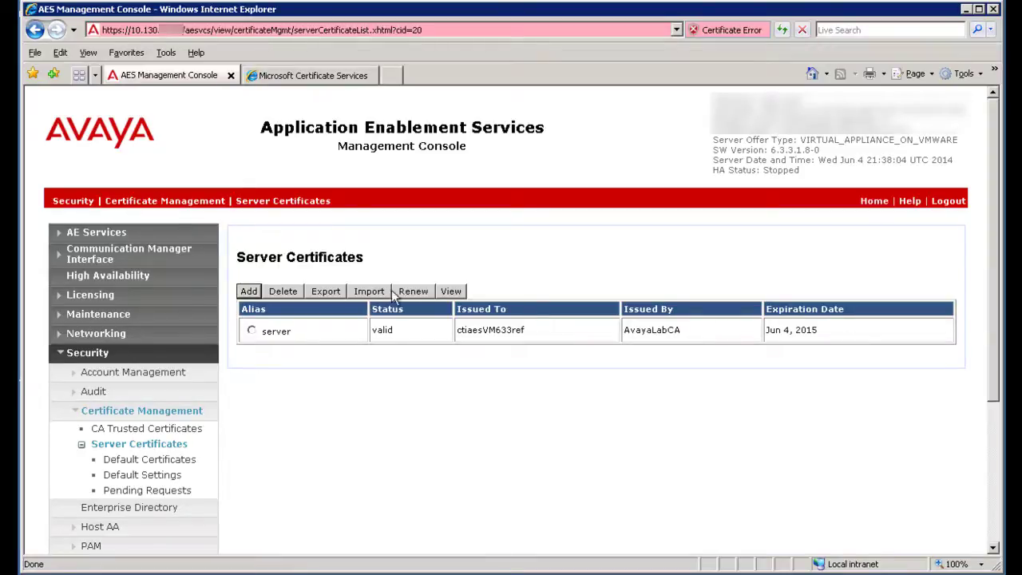
# - From Maintenance > Service Controller, restart the AE Server, then restart the web server
pyautogui.click(92, 318)
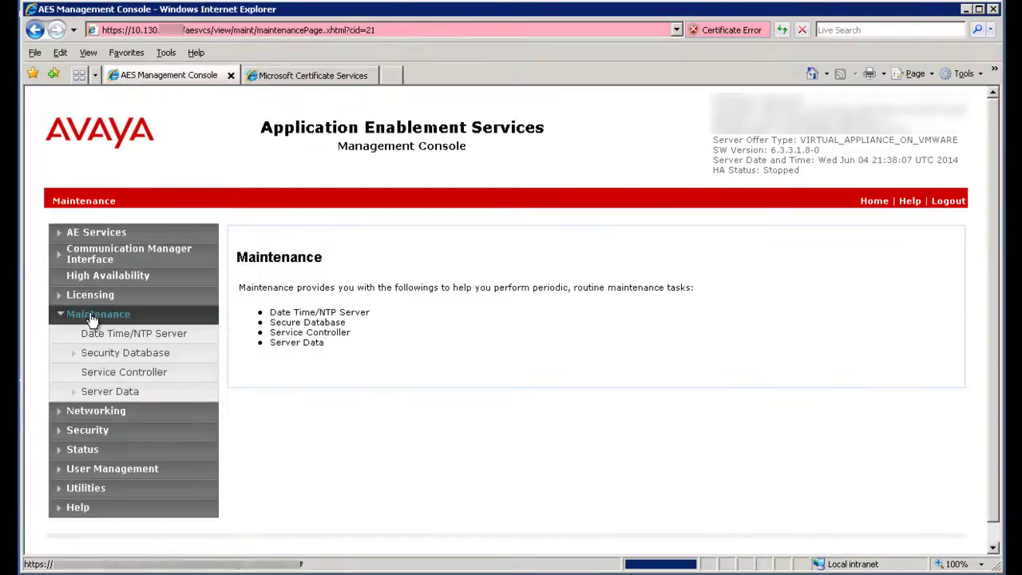
pyautogui.click(124, 373)
pyautogui.click(442, 447)
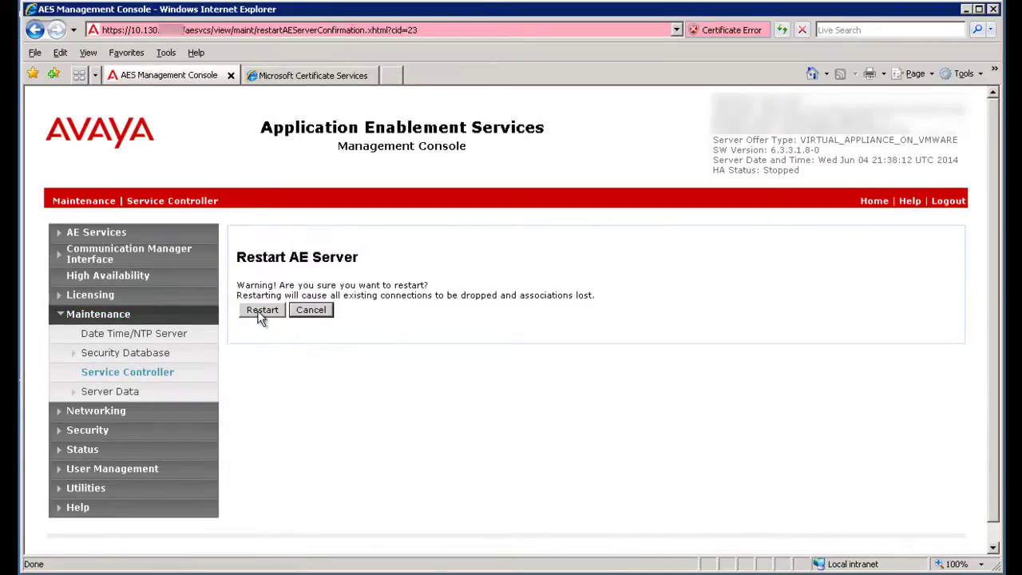
pyautogui.click(261, 310)
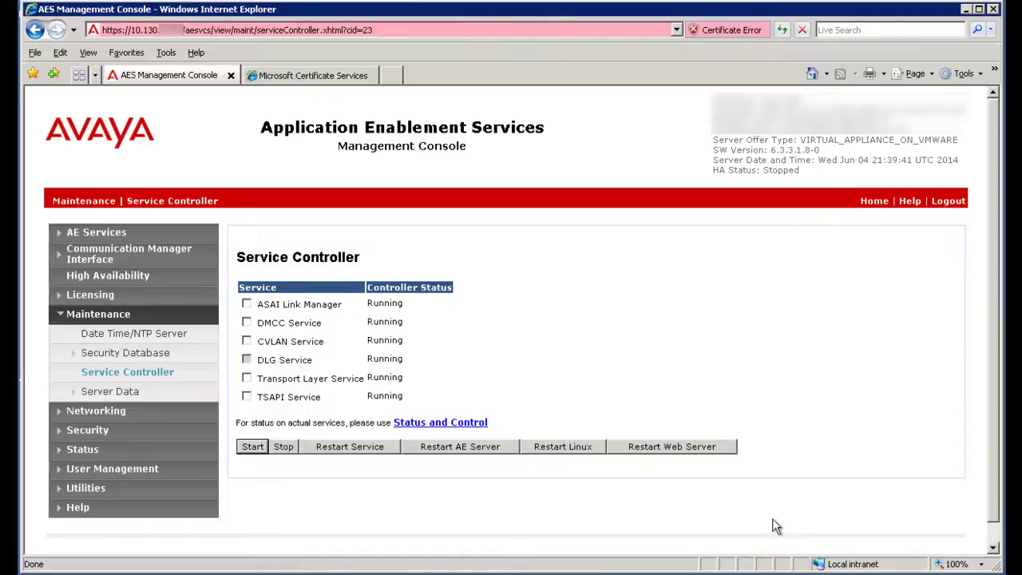
pyautogui.click(675, 449)
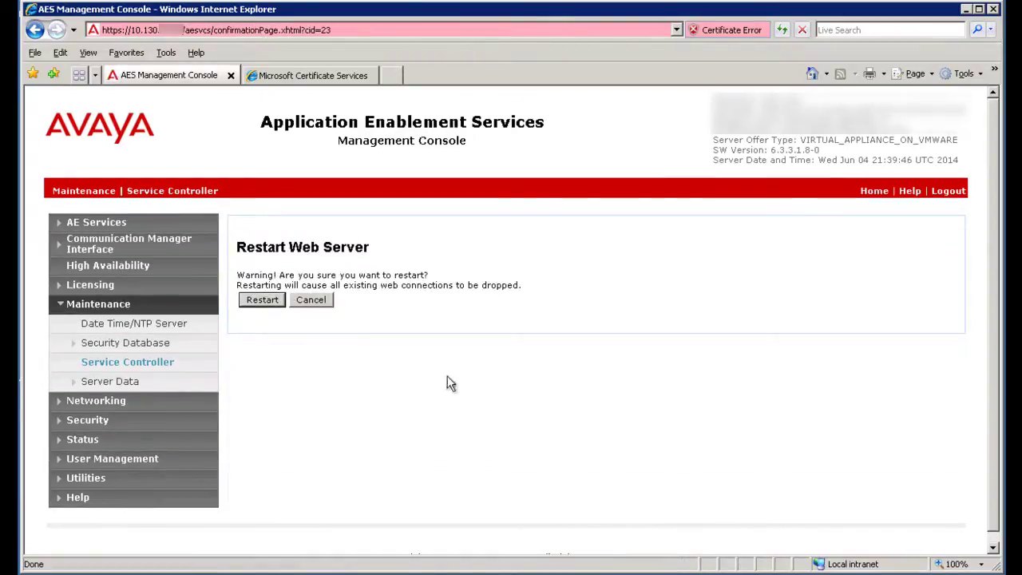
pyautogui.click(263, 302)
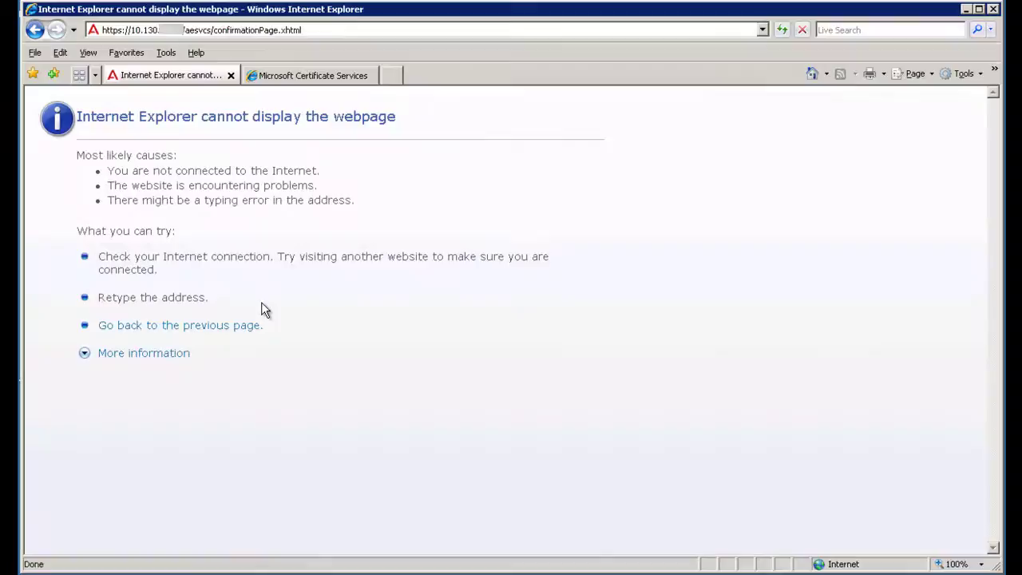
# - Reload the console, continue past the certificate warning, and log in with the account password
pyautogui.click(781, 30)
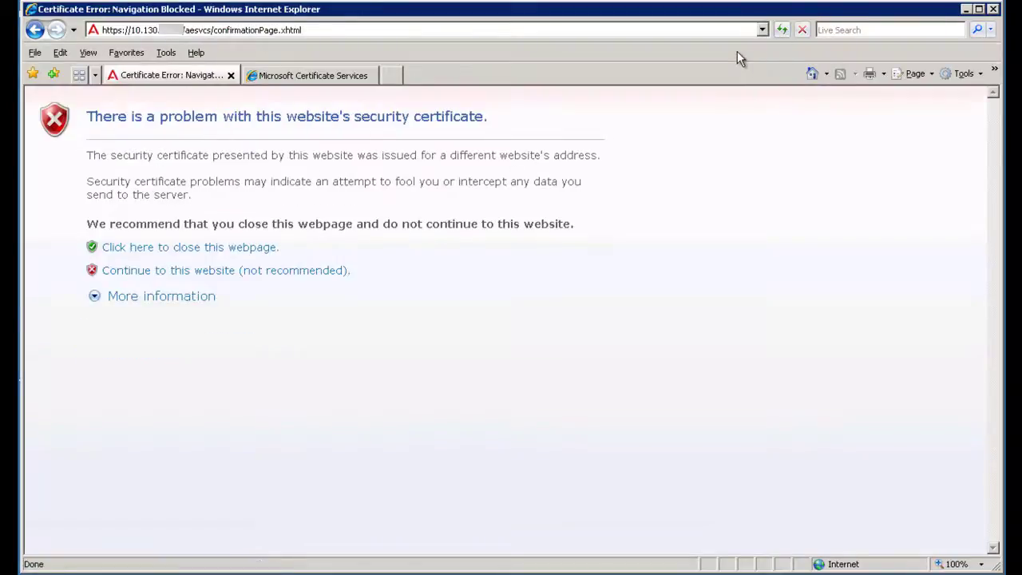
pyautogui.click(186, 273)
pyautogui.press('Return')
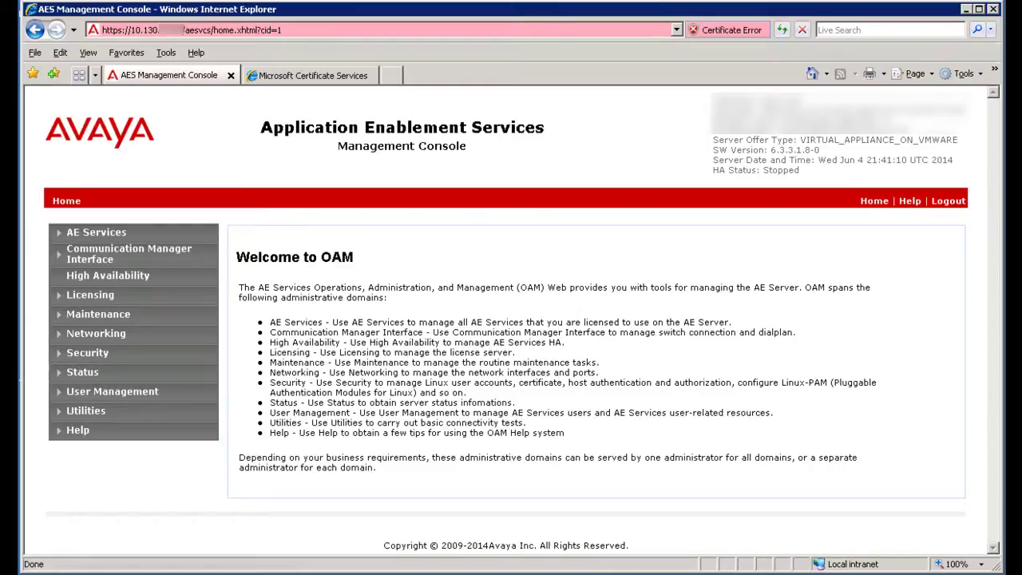
pyautogui.click(729, 29)
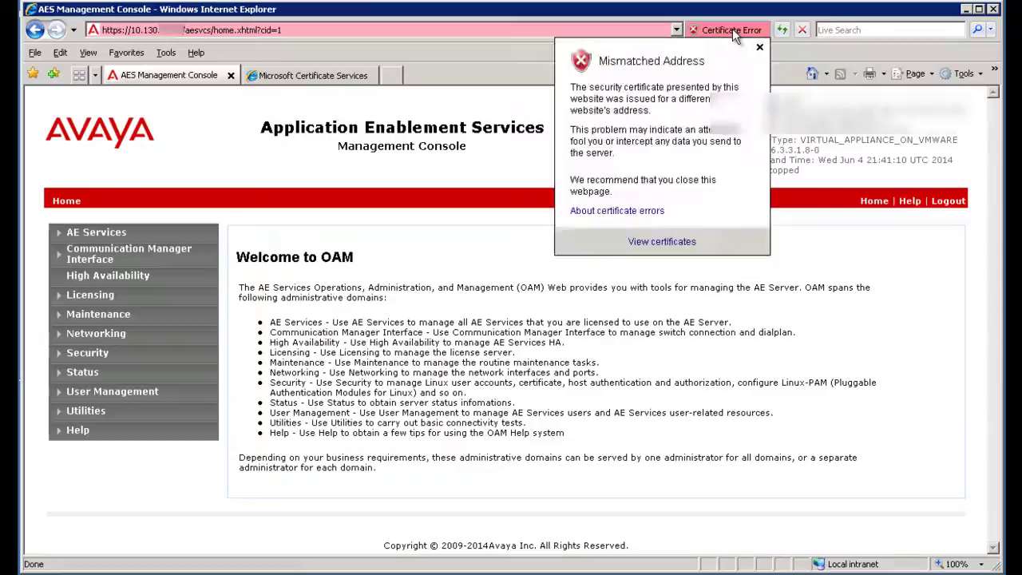
pyautogui.click(658, 241)
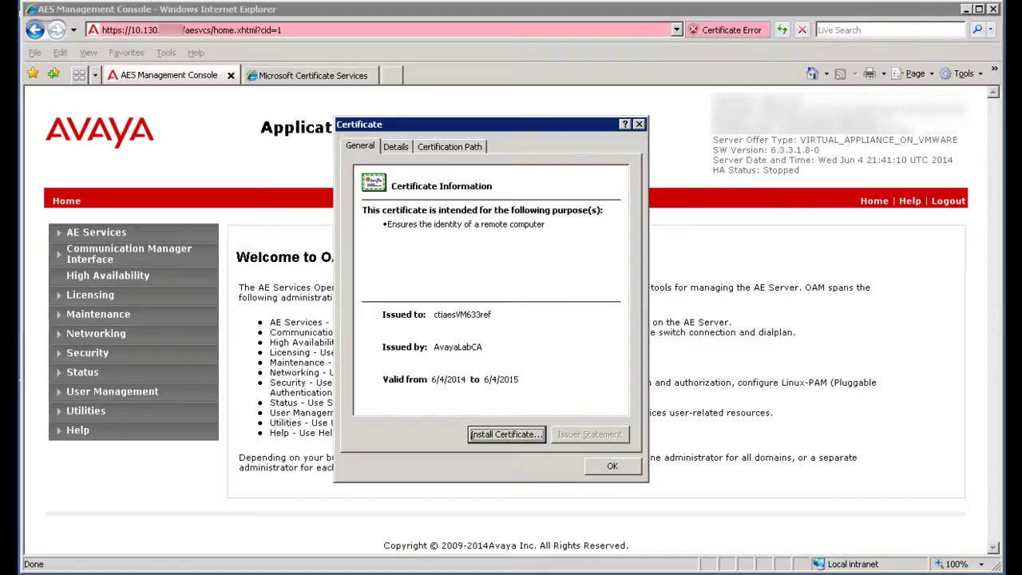
pyautogui.click(397, 148)
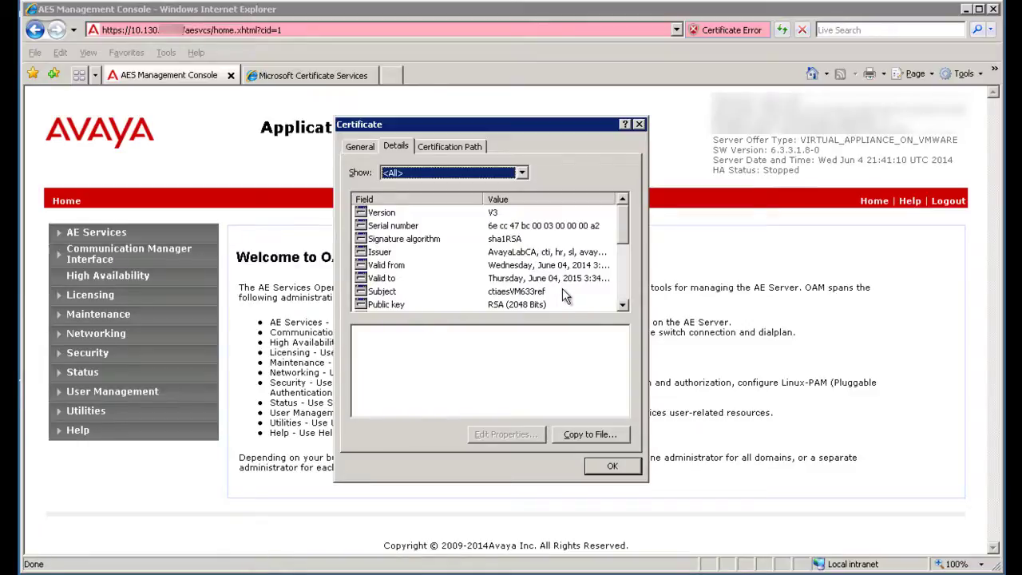
pyautogui.click(529, 305)
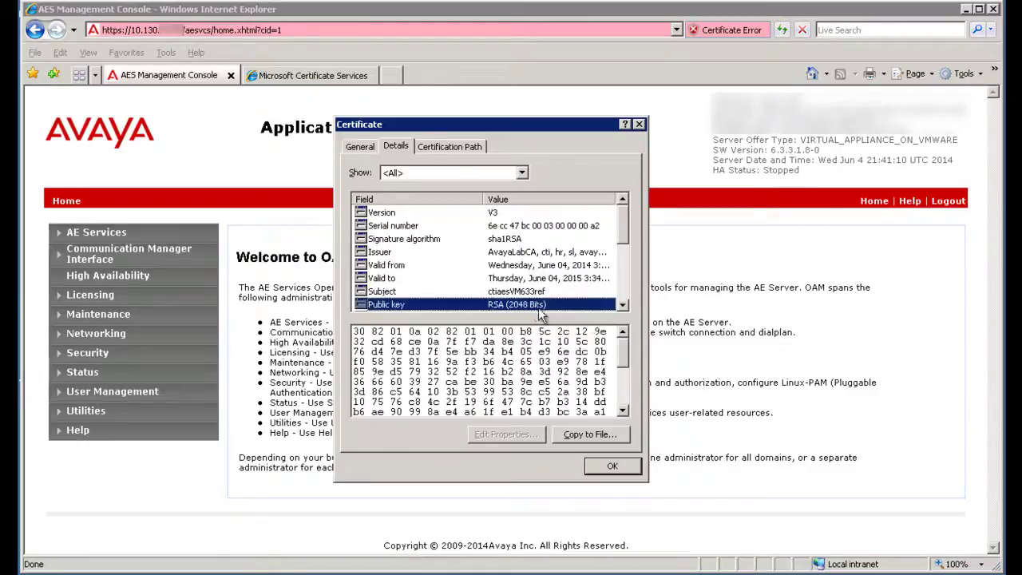
pyautogui.click(623, 308)
pyautogui.click(622, 307)
pyautogui.click(622, 308)
pyautogui.click(622, 307)
pyautogui.click(622, 307)
pyautogui.click(622, 307)
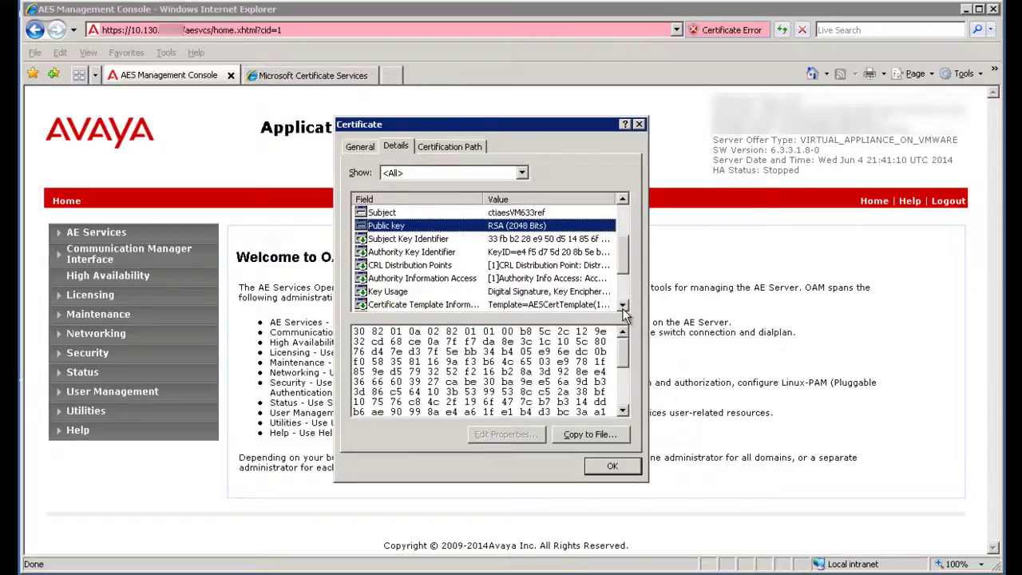
pyautogui.click(623, 308)
pyautogui.click(622, 308)
pyautogui.click(622, 309)
pyautogui.click(622, 308)
pyautogui.click(622, 308)
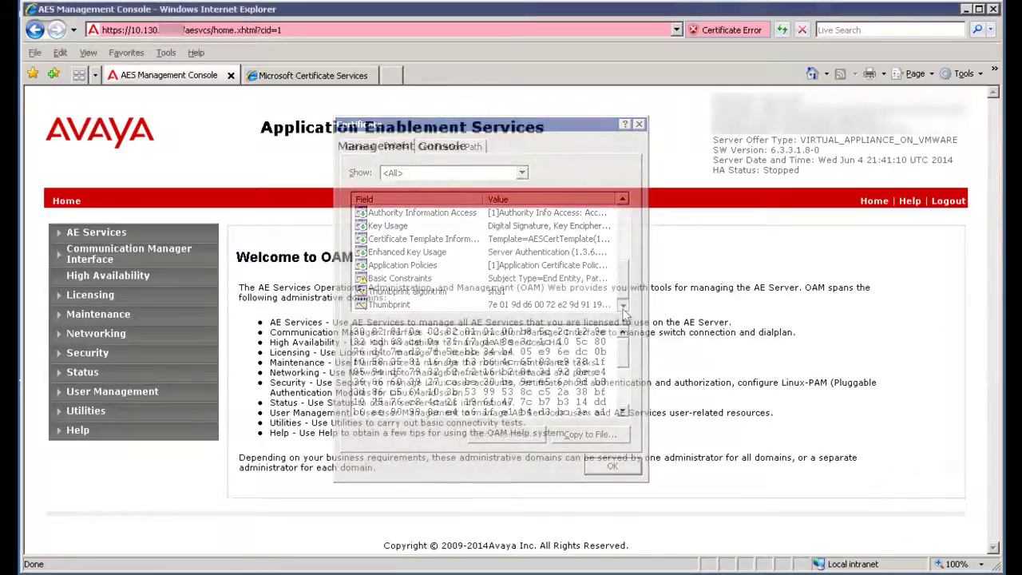
pyautogui.click(612, 465)
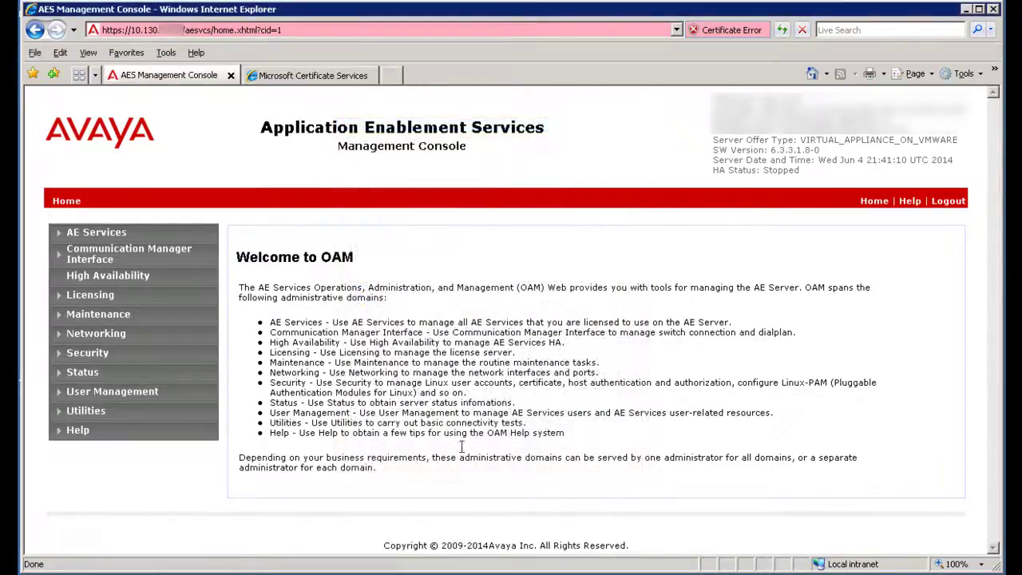
# - Open Security > Certificate Management > Server Certificates and view the 'server' certificate's details
pyautogui.click(90, 354)
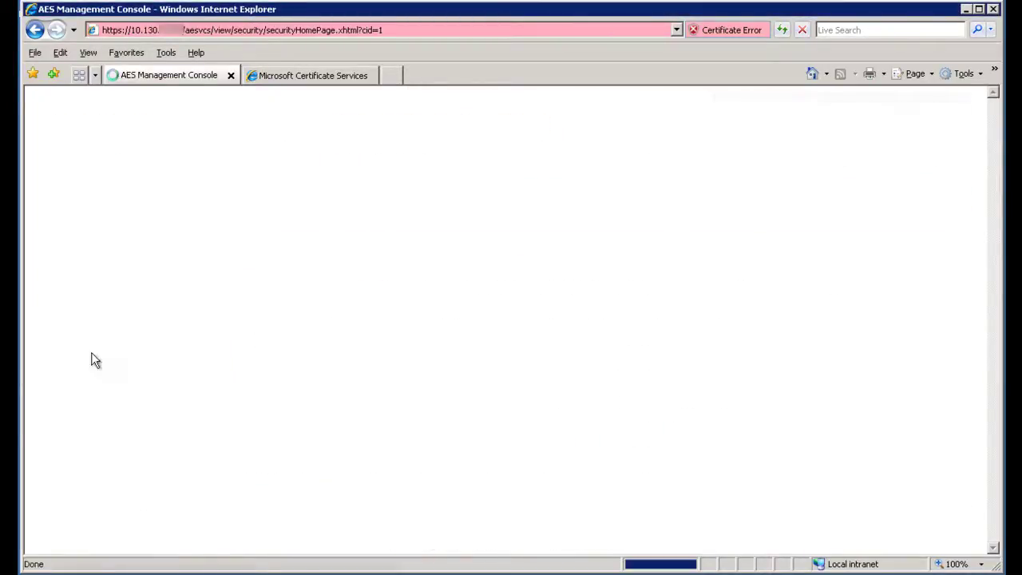
pyautogui.click(103, 411)
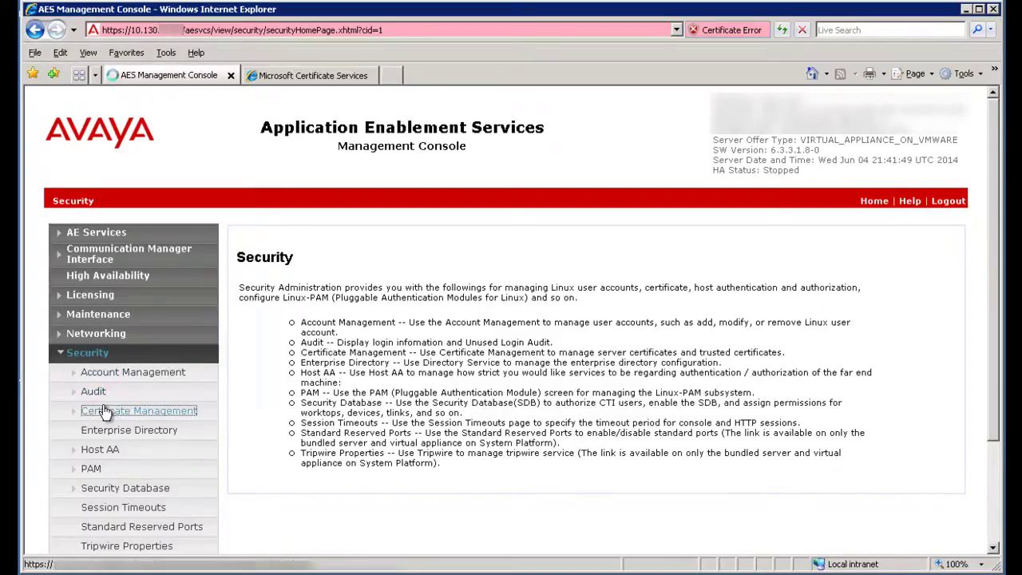
pyautogui.click(116, 429)
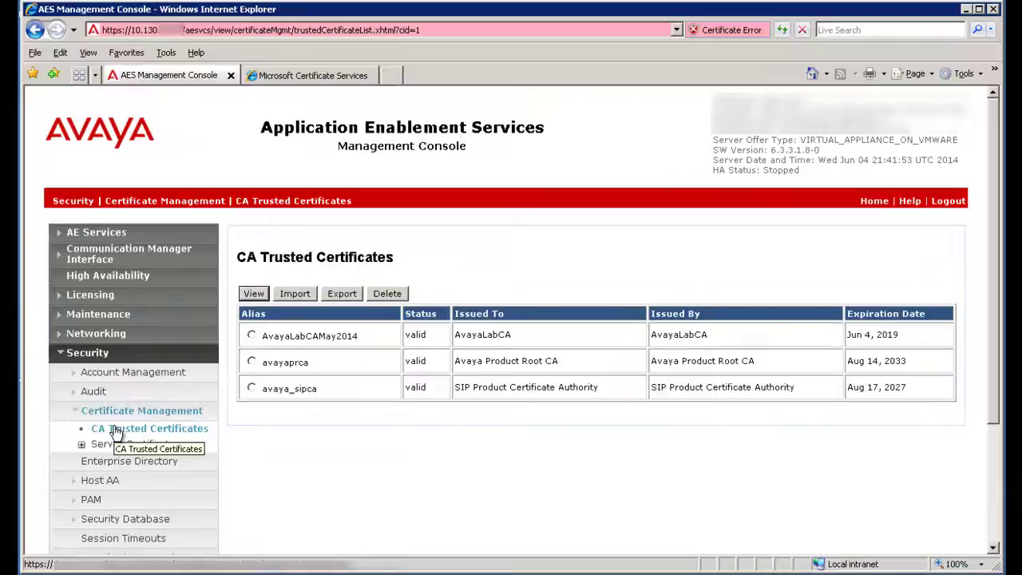
pyautogui.click(83, 446)
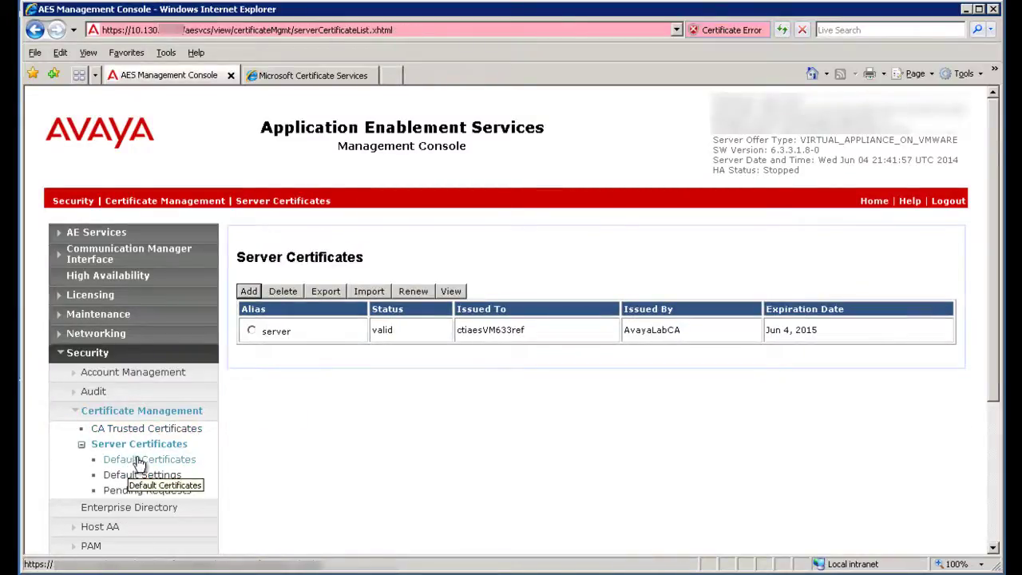
pyautogui.click(251, 331)
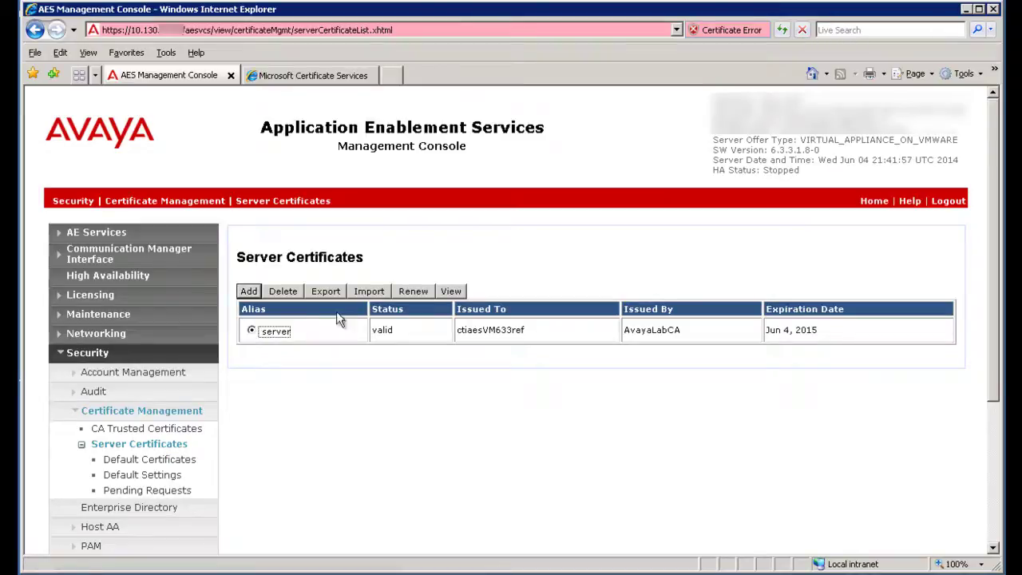
pyautogui.click(452, 292)
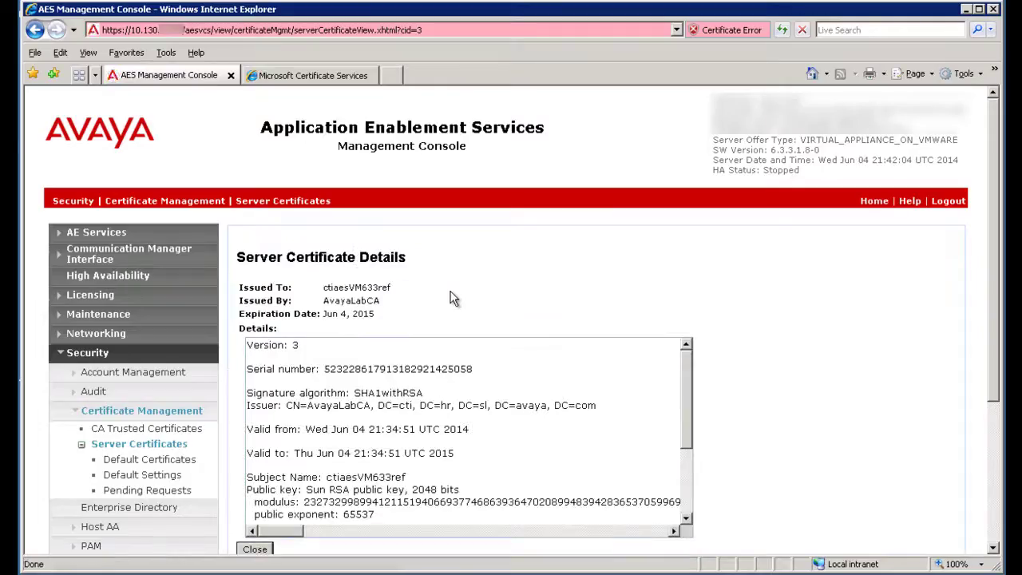
pyautogui.moveTo(688, 379); pyautogui.dragTo(688, 451)
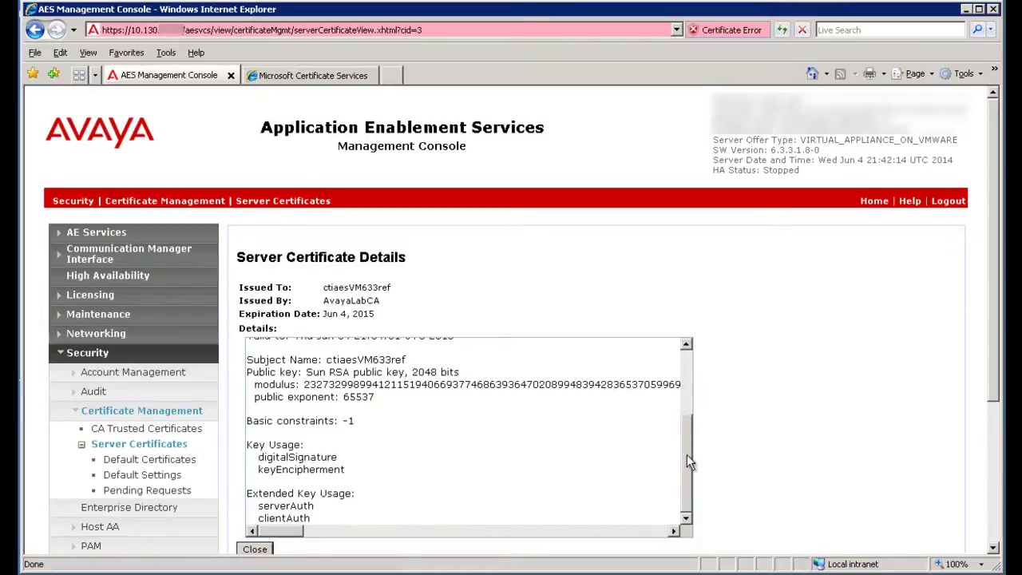